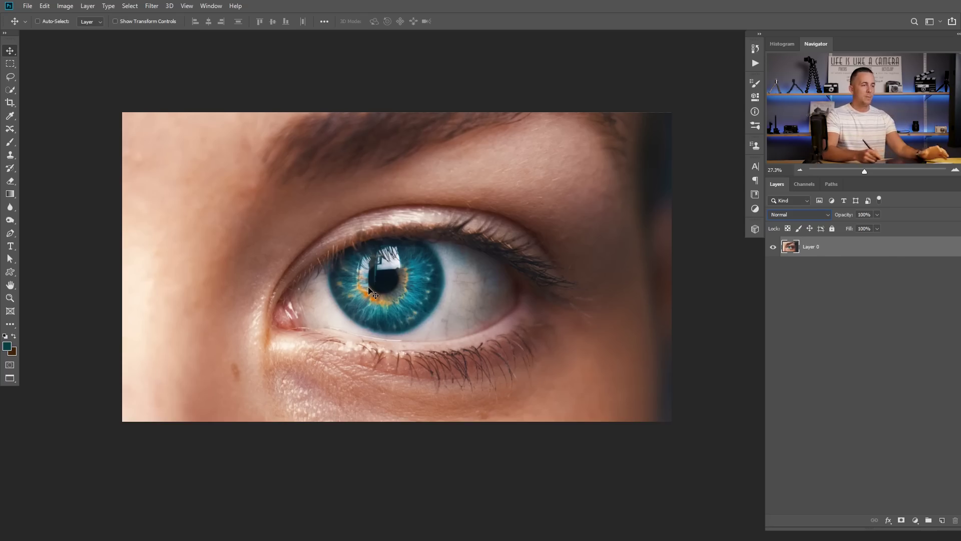
# - Add a new layer above the eye photo and set its blend mode to Linear Dodge (Add)
pyautogui.click(941, 520)
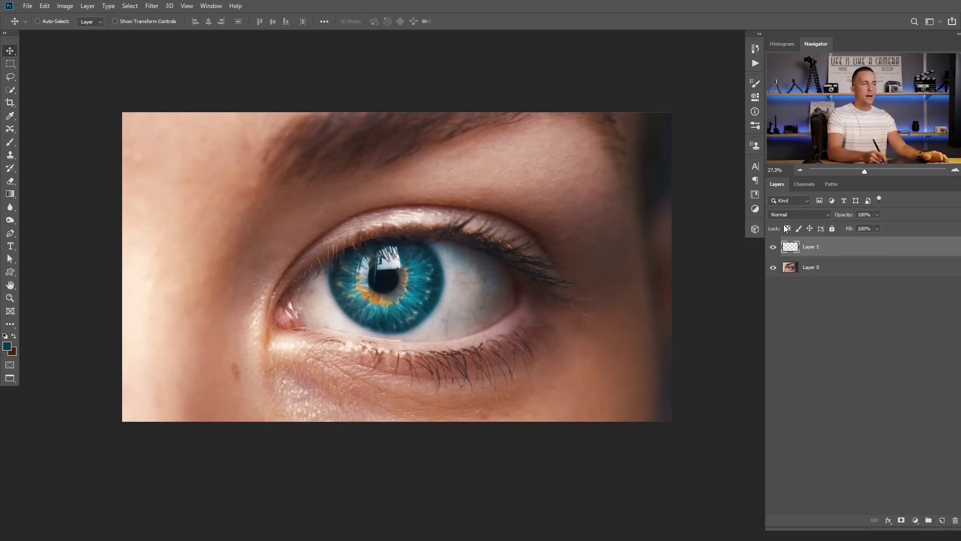
pyautogui.click(801, 215)
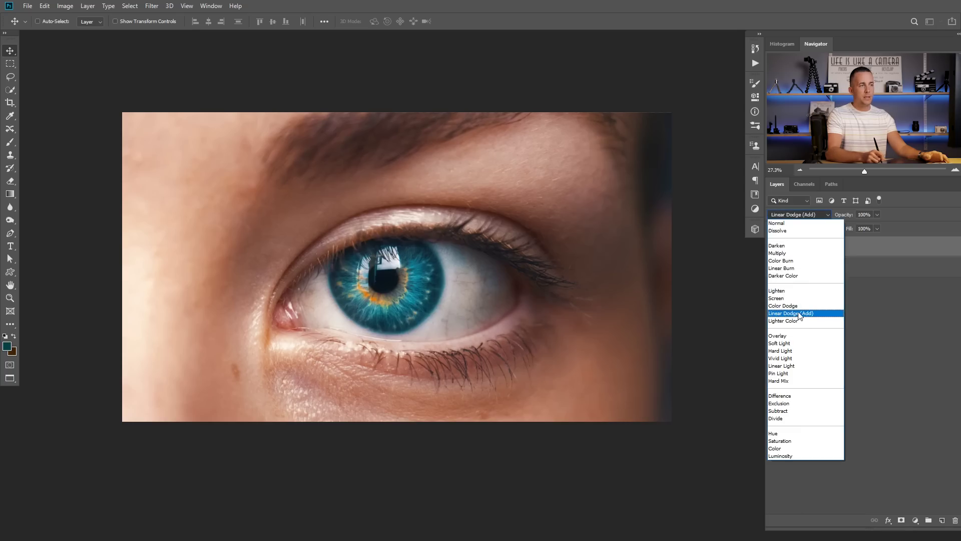
pyautogui.click(800, 313)
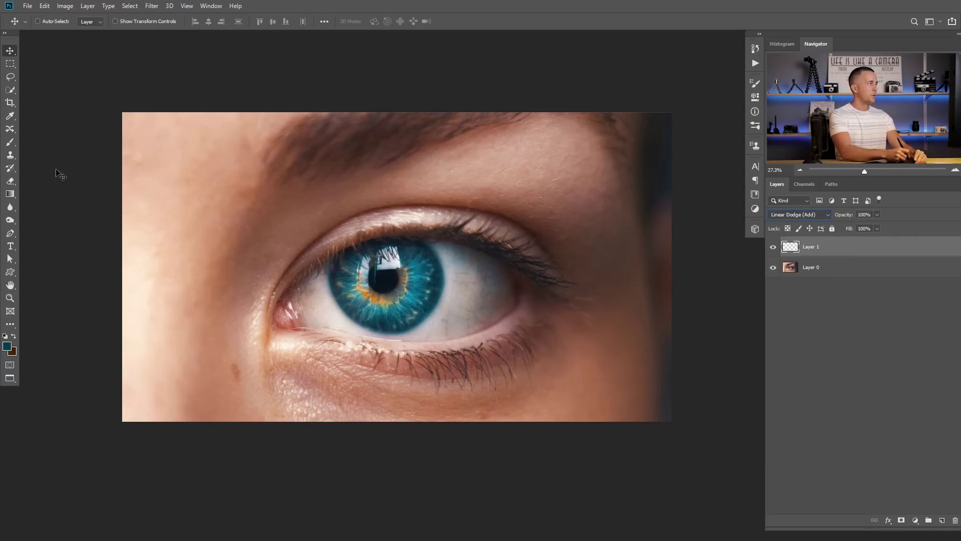
# - Choose the Brush tool, sample teal from the iris and darken the foreground color to 013a47
pyautogui.click(9, 142)
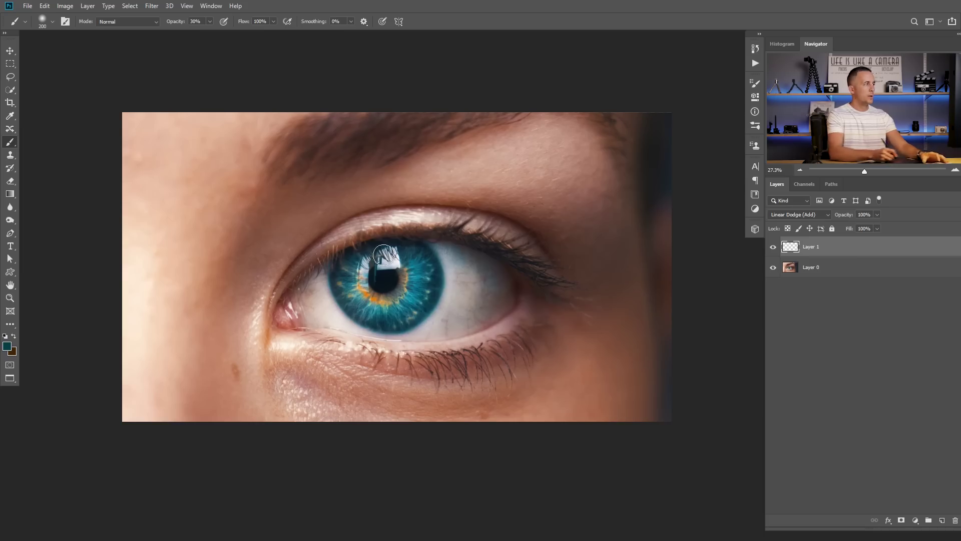
pyautogui.keyDown('alt'); pyautogui.click(415, 296); pyautogui.keyUp('alt')
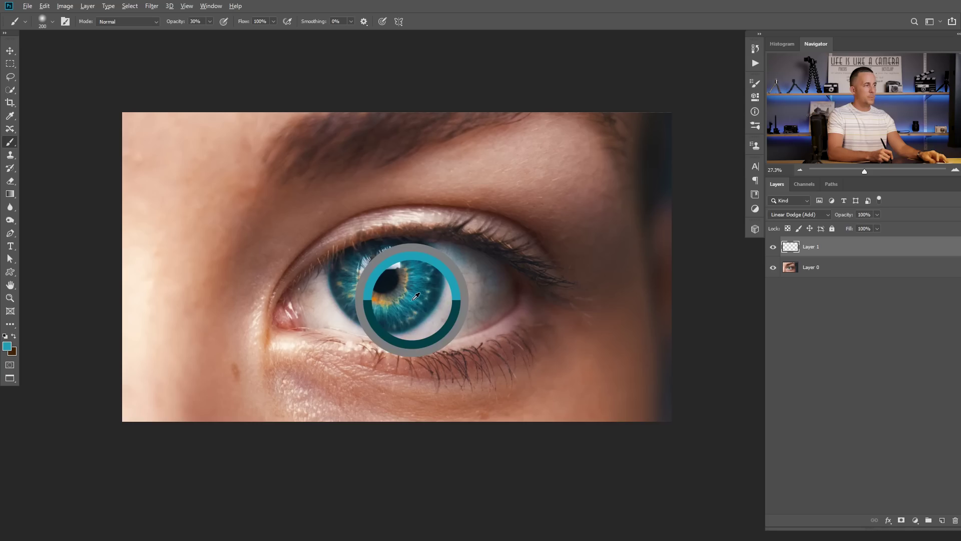
pyautogui.scroll(6, 405, 301)
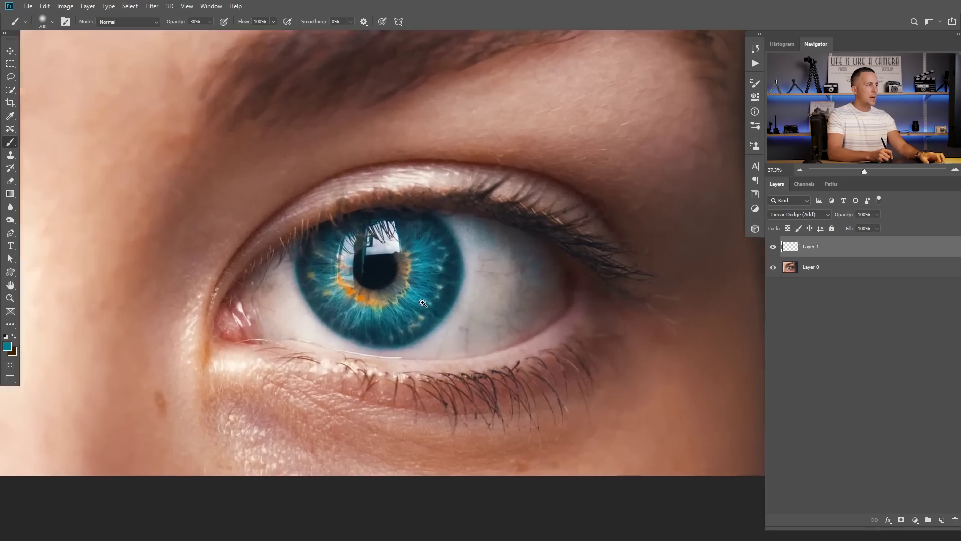
pyautogui.moveTo(406, 297); pyautogui.dragTo(432, 313)
pyautogui.scroll(1, 429, 311)
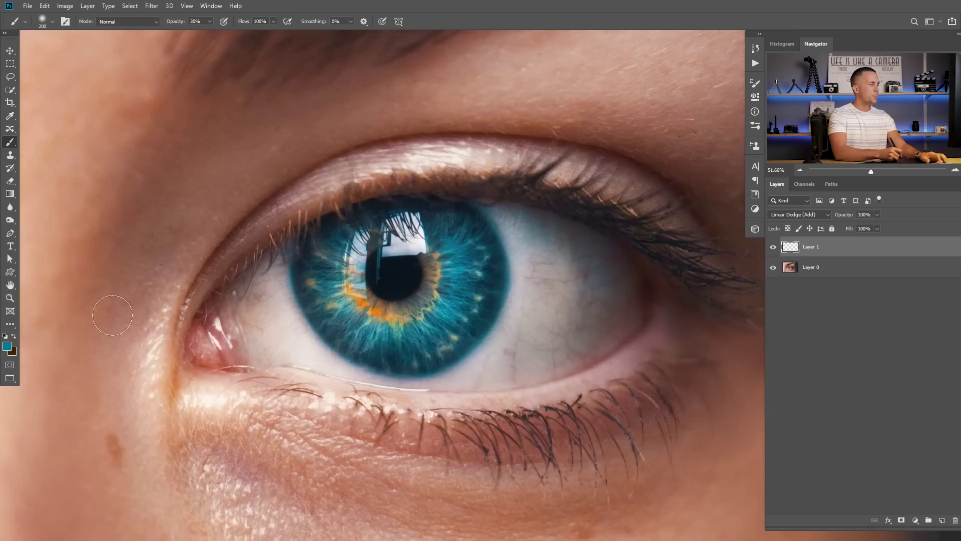
pyautogui.click(8, 346)
pyautogui.click(821, 427)
pyautogui.moveTo(821, 427); pyautogui.dragTo(820, 438)
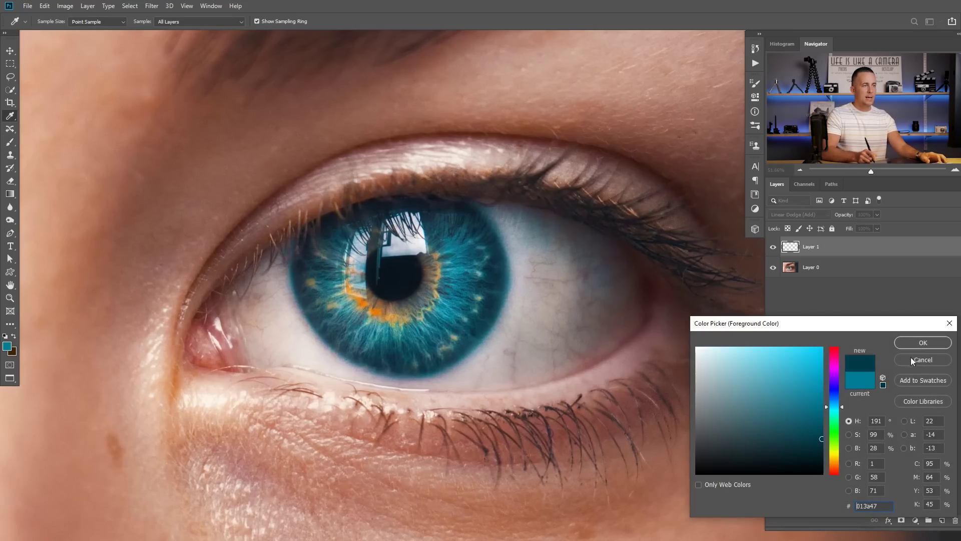
pyautogui.click(911, 342)
pyautogui.press('b')
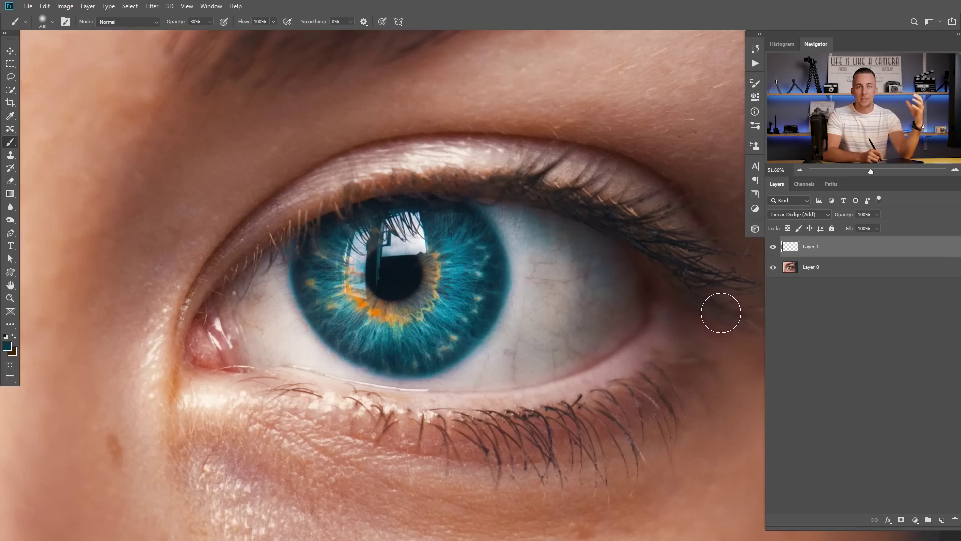
# - Try painting over the iris with the bright cyan 13b8dc and undo the painting
pyautogui.click(7, 345)
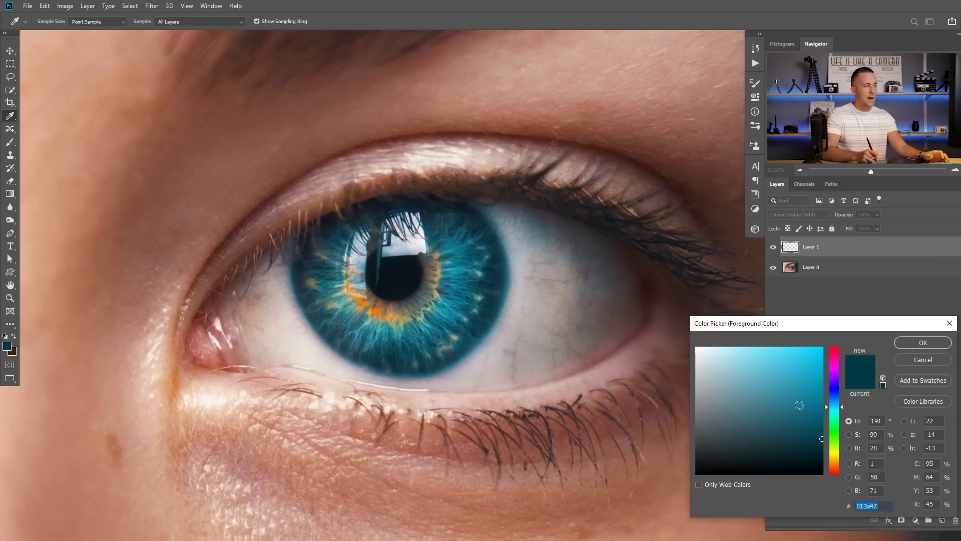
pyautogui.click(432, 286)
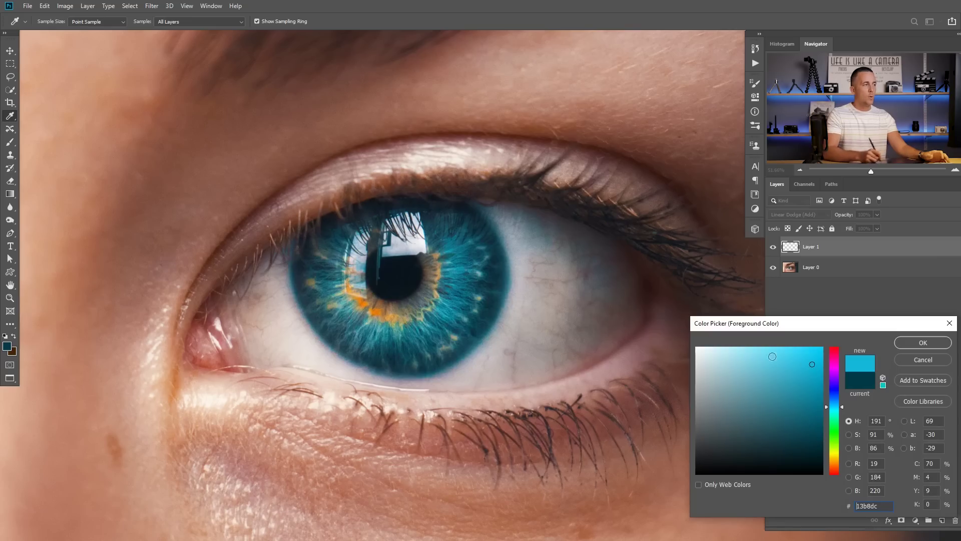
pyautogui.click(904, 342)
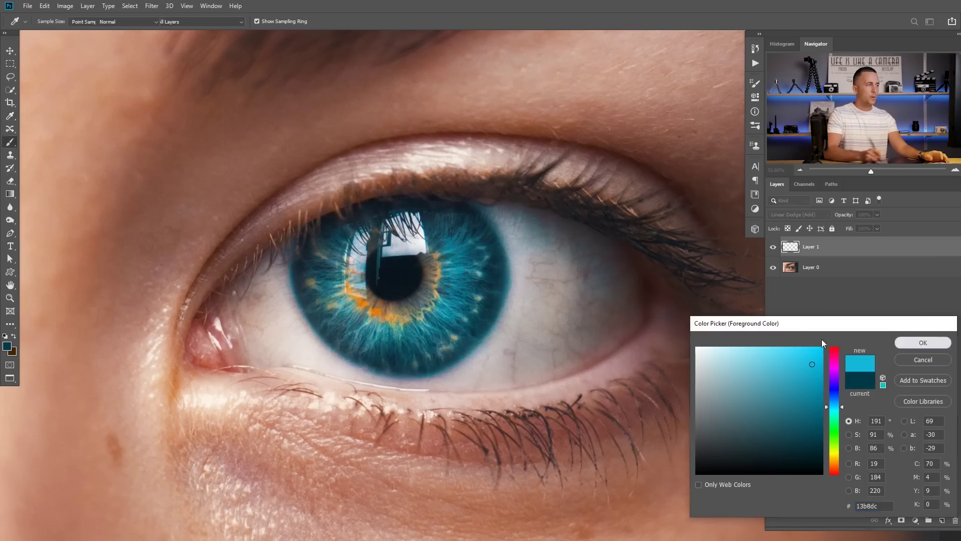
pyautogui.press('b')
pyautogui.moveTo(466, 281)
pyautogui.mouseDown()
pyautogui.moveTo(387, 353)
pyautogui.moveTo(323, 294)
pyautogui.moveTo(381, 340)
pyautogui.moveTo(465, 285)
pyautogui.mouseUp()
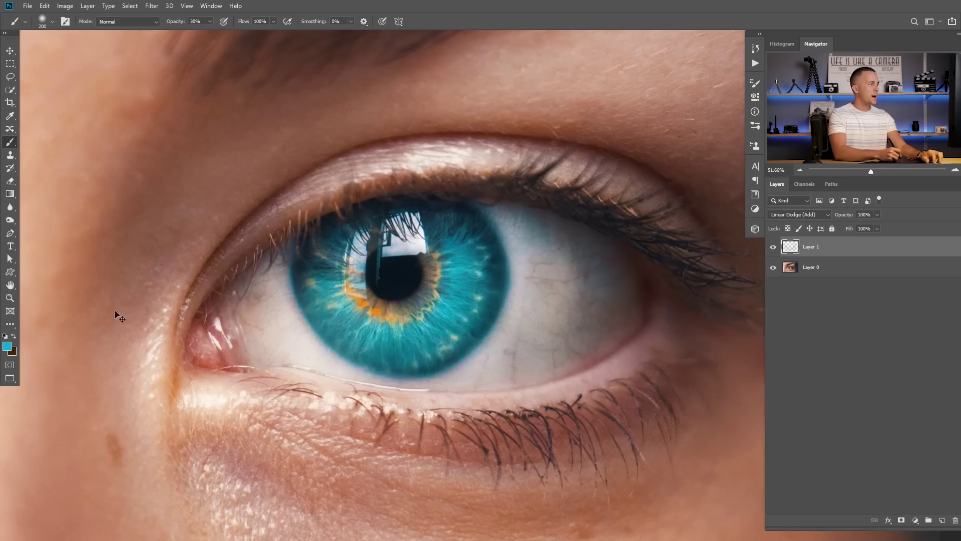
pyautogui.hotkey('ctrl', 'z')
# - Set the foreground color to the dark teal 013641 and return to the Brush tool
pyautogui.click(11, 348)
pyautogui.moveTo(797, 419); pyautogui.dragTo(822, 442)
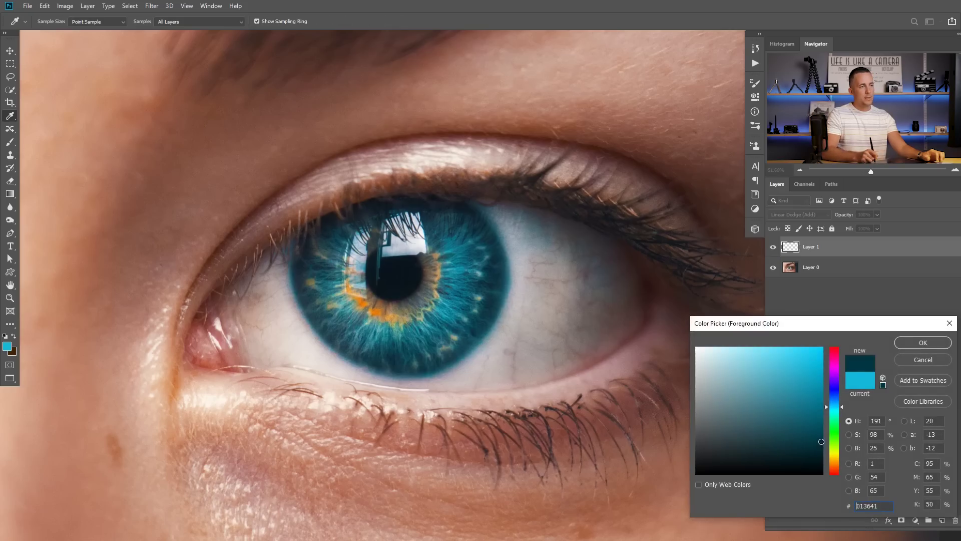
pyautogui.click(922, 343)
pyautogui.press('b')
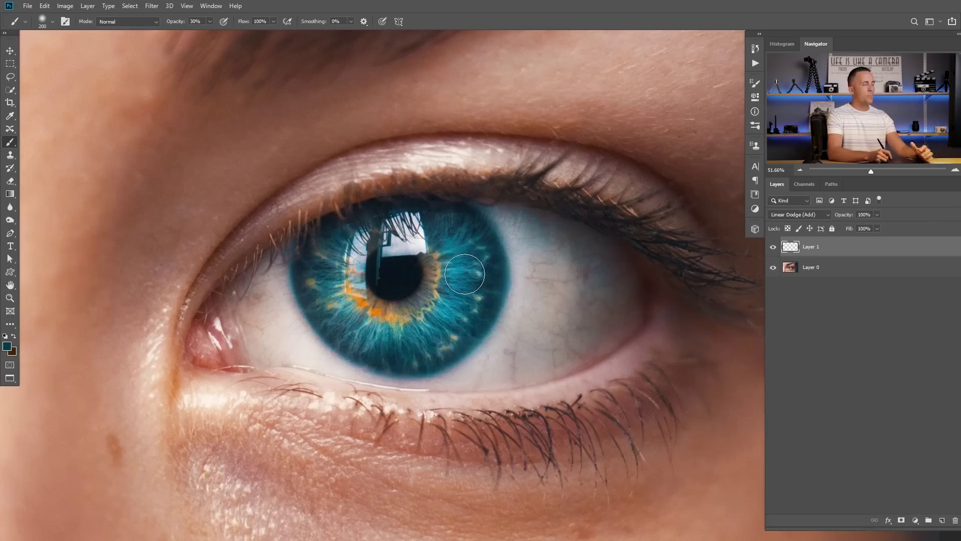
# - Brush over the iris around the pupil at 20% opacity, and toggle the painted layer's visibility to compare before and after
pyautogui.press('2')
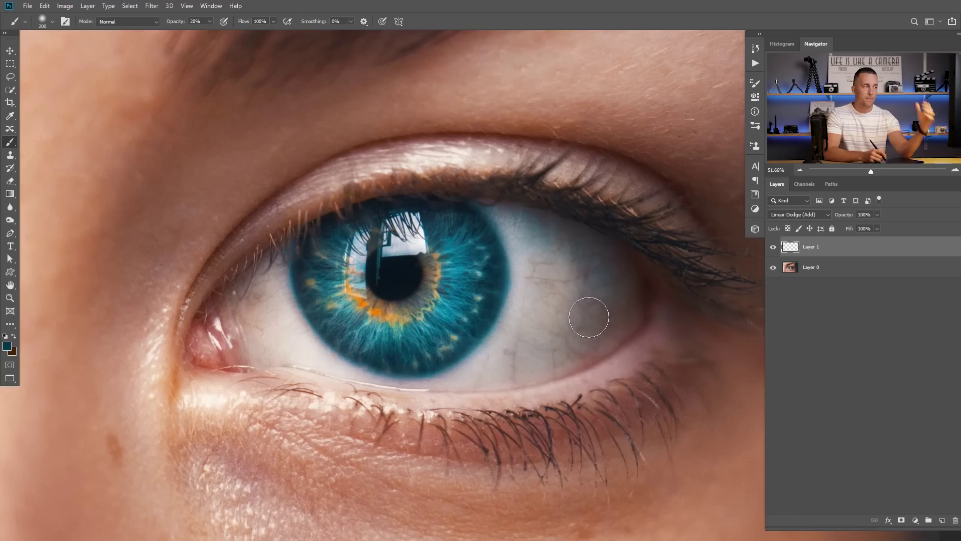
pyautogui.moveTo(454, 290)
pyautogui.mouseDown()
pyautogui.moveTo(426, 322)
pyautogui.moveTo(362, 315)
pyautogui.moveTo(342, 295)
pyautogui.moveTo(342, 246)
pyautogui.moveTo(333, 289)
pyautogui.moveTo(356, 322)
pyautogui.moveTo(412, 335)
pyautogui.moveTo(454, 305)
pyautogui.moveTo(450, 238)
pyautogui.moveTo(454, 246)
pyautogui.moveTo(450, 313)
pyautogui.moveTo(415, 330)
pyautogui.moveTo(368, 329)
pyautogui.mouseUp()
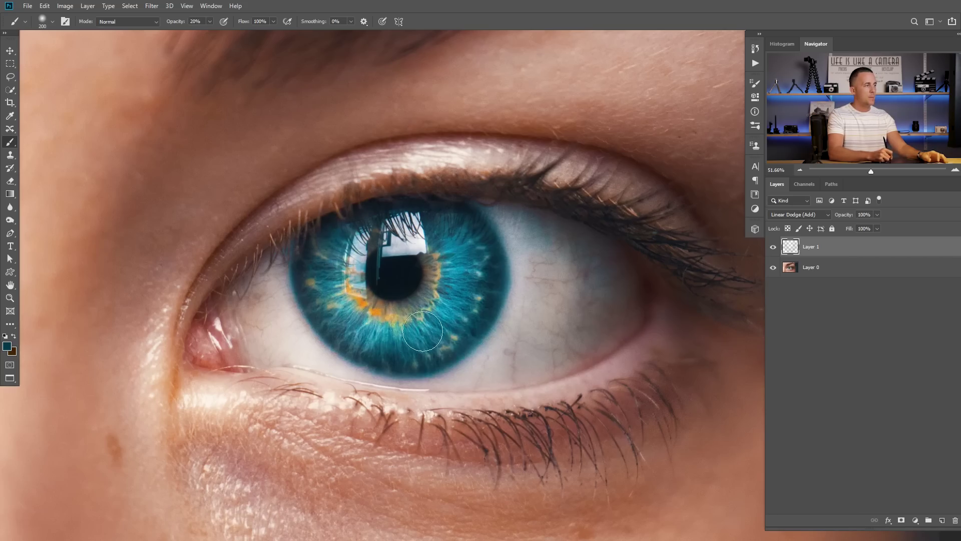
pyautogui.click(775, 248)
pyautogui.click(774, 247)
pyautogui.click(774, 248)
pyautogui.click(775, 249)
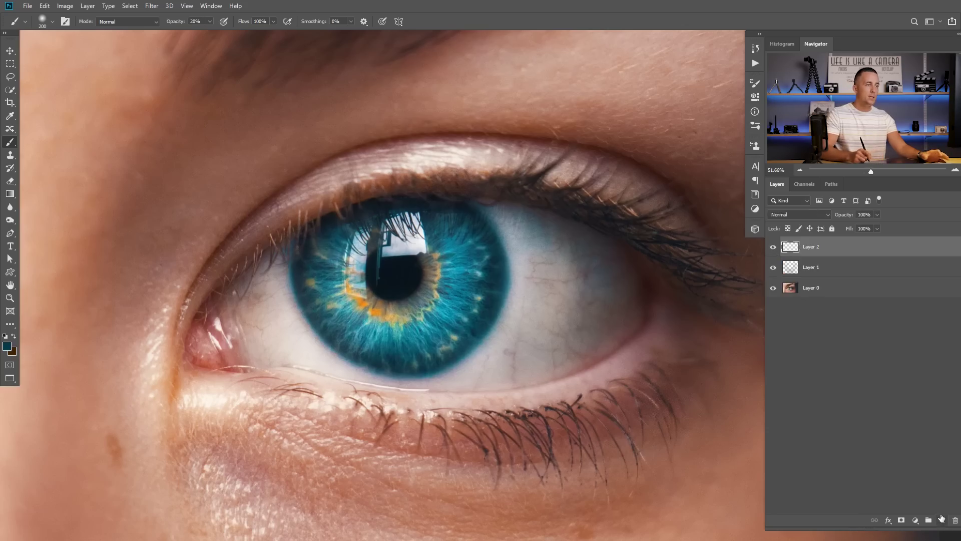
# - Add a second paint layer on top and set its blend mode to Linear Dodge (Add)
pyautogui.click(800, 215)
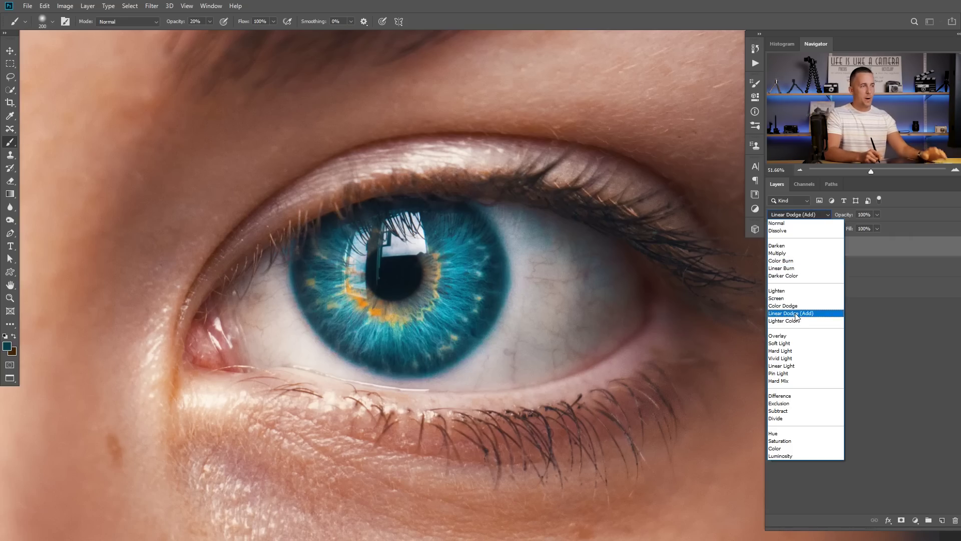
pyautogui.click(787, 314)
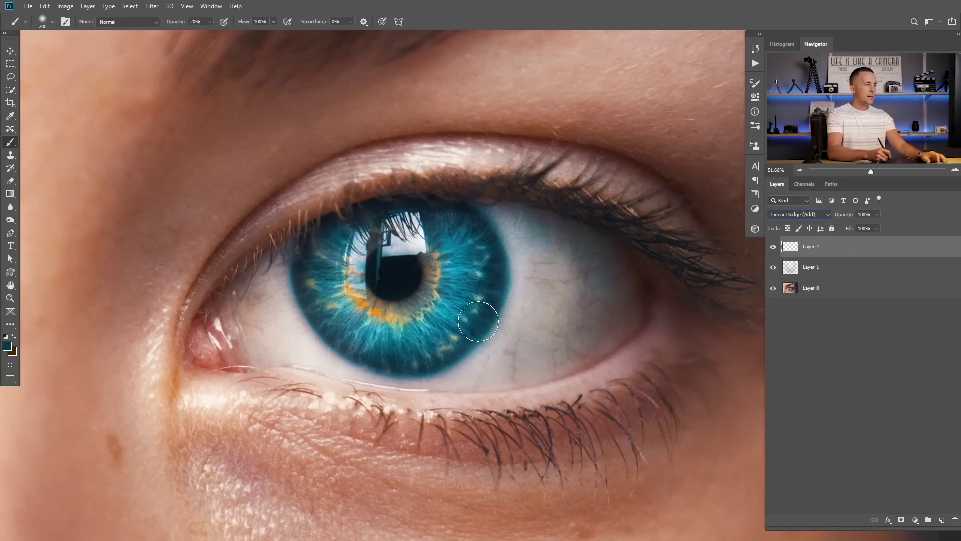
# - Shrink the brush to 9 px and paint fine radial teal strokes along the iris fibers all around the pupil
pyautogui.scroll(1, 363, 312)
pyautogui.moveTo(363, 312); pyautogui.dragTo(388, 319)
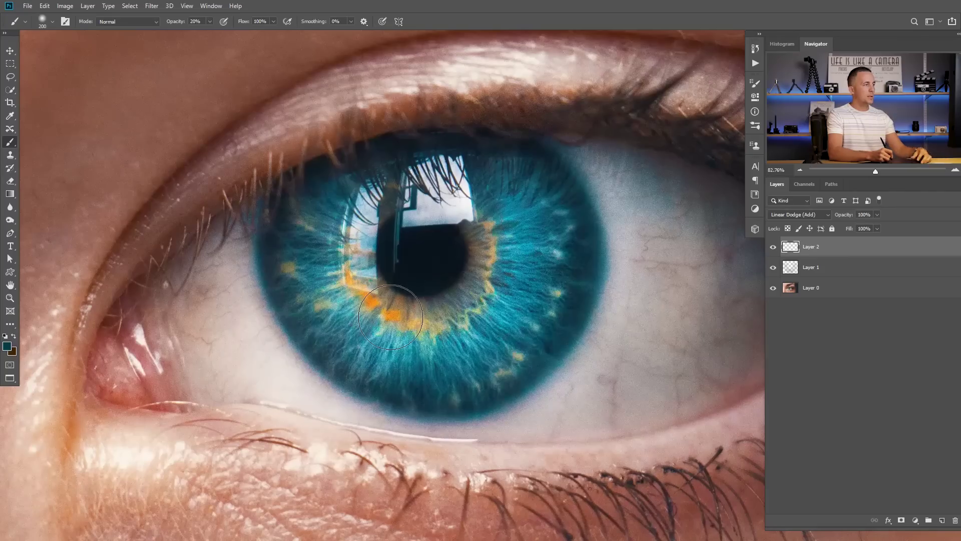
pyautogui.press('[')
pyautogui.press('[')
pyautogui.press('[')
pyautogui.press('[')
pyautogui.press('[')
pyautogui.press('[')
pyautogui.press('[')
pyautogui.press('[')
pyautogui.press('[')
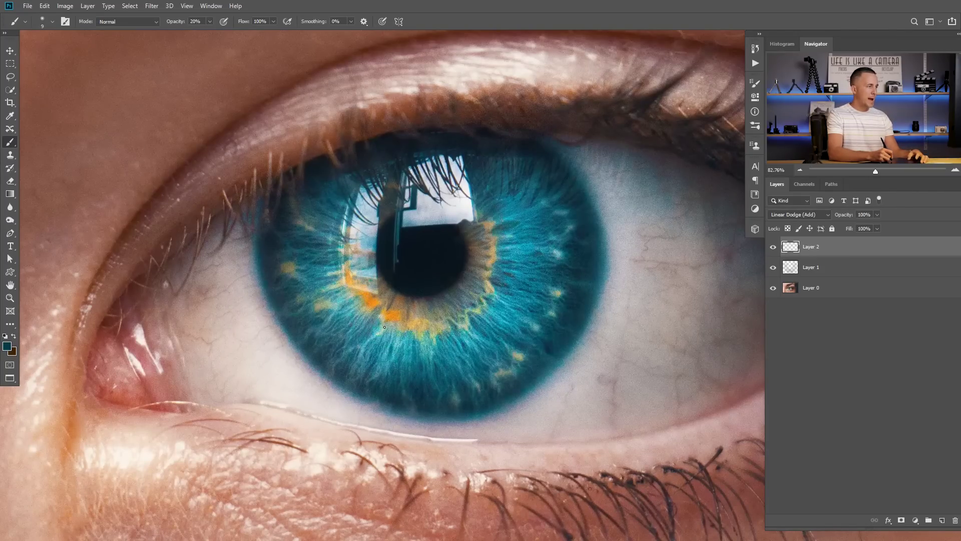
pyautogui.moveTo(346, 298); pyautogui.dragTo(328, 323)
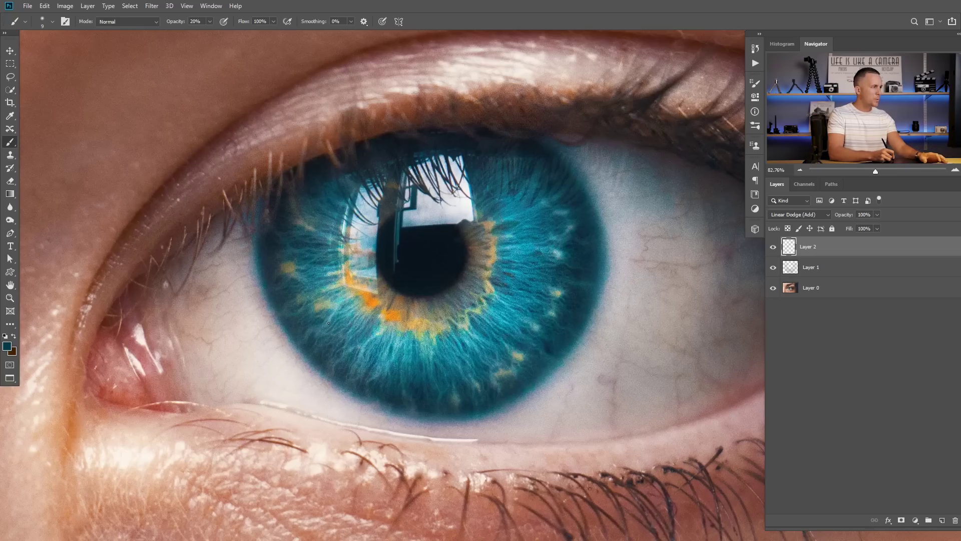
pyautogui.moveTo(337, 284)
pyautogui.mouseDown()
pyautogui.moveTo(317, 286)
pyautogui.moveTo(298, 266)
pyautogui.moveTo(320, 246)
pyautogui.mouseUp()
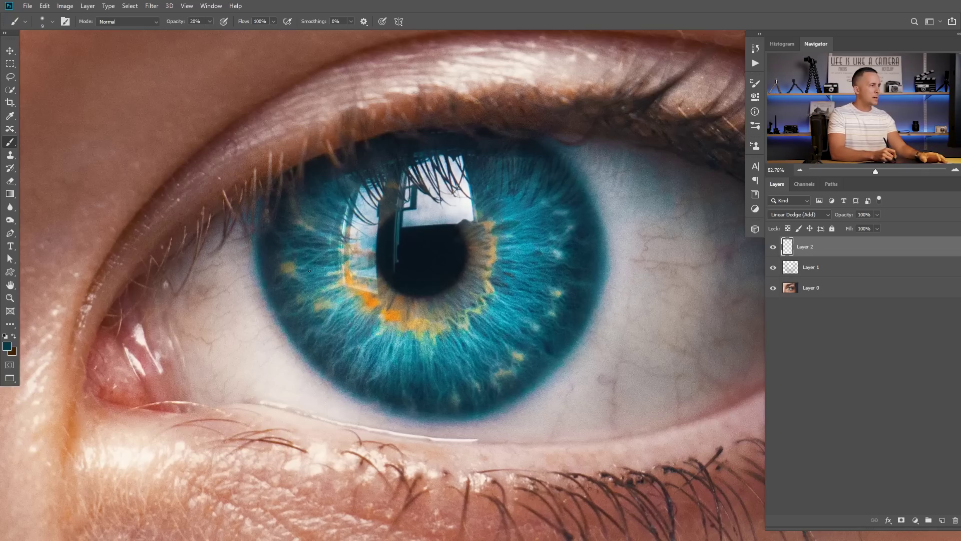
pyautogui.moveTo(350, 309)
pyautogui.mouseDown()
pyautogui.moveTo(382, 359)
pyautogui.moveTo(393, 346)
pyautogui.moveTo(402, 359)
pyautogui.moveTo(410, 351)
pyautogui.moveTo(415, 366)
pyautogui.moveTo(425, 349)
pyautogui.moveTo(433, 376)
pyautogui.moveTo(436, 348)
pyautogui.moveTo(474, 356)
pyautogui.mouseUp()
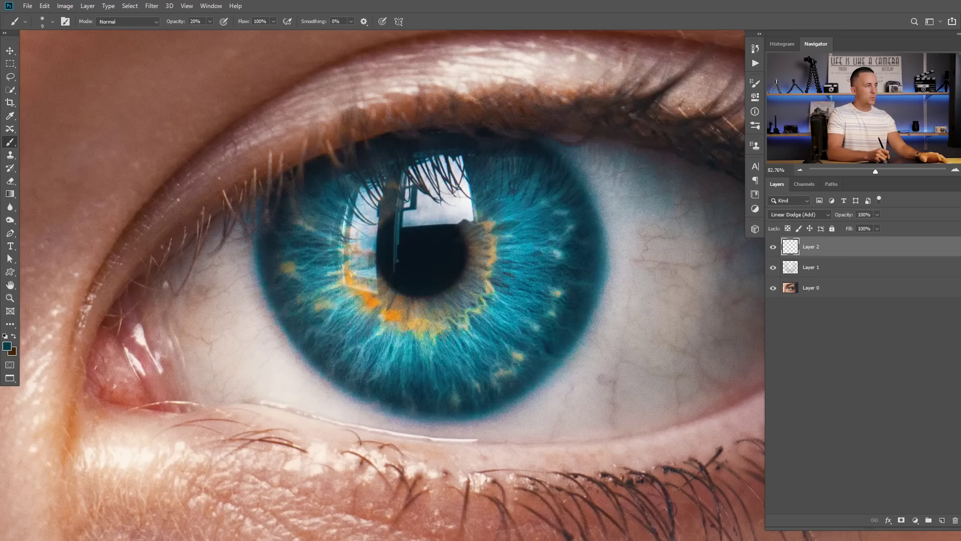
pyautogui.moveTo(500, 326); pyautogui.dragTo(495, 310)
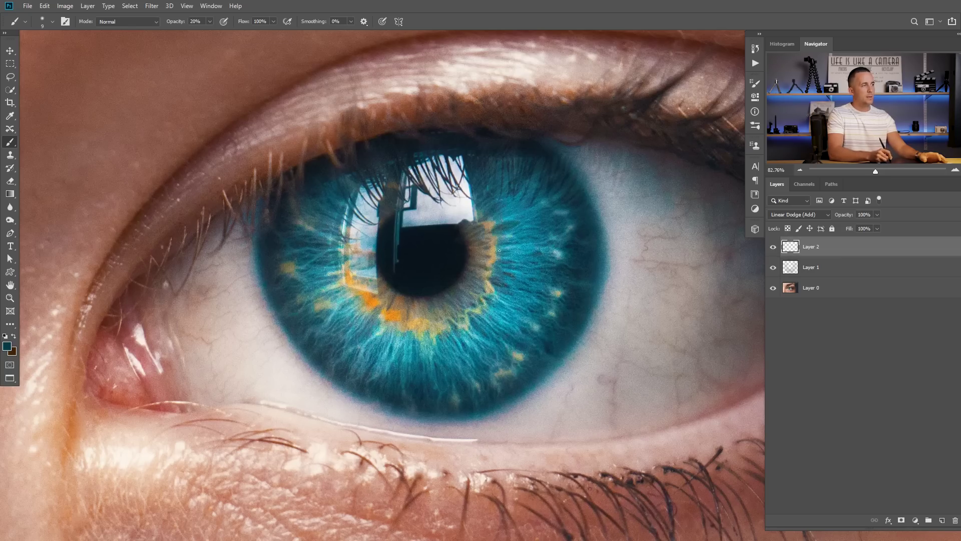
pyautogui.moveTo(533, 213); pyautogui.dragTo(501, 211)
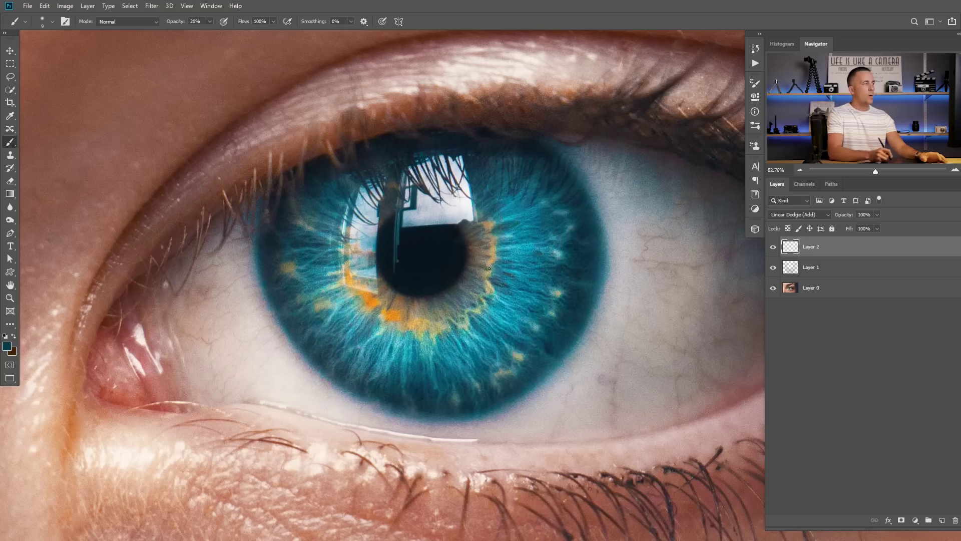
# - Swap the foreground and background colors, sample the orange near the pupil and darken it to a deep orange-brown
pyautogui.click(14, 336)
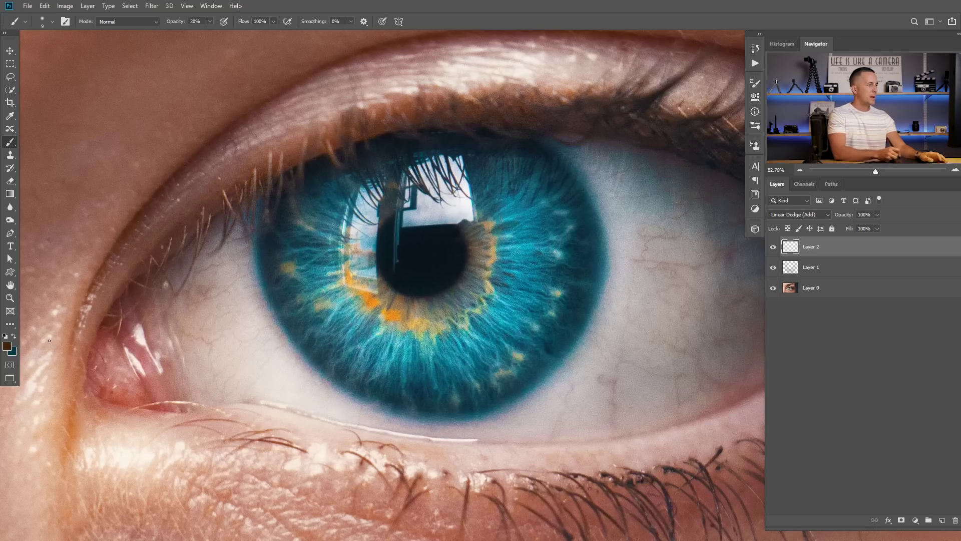
pyautogui.keyDown('alt'); pyautogui.click(398, 315); pyautogui.keyUp('alt')
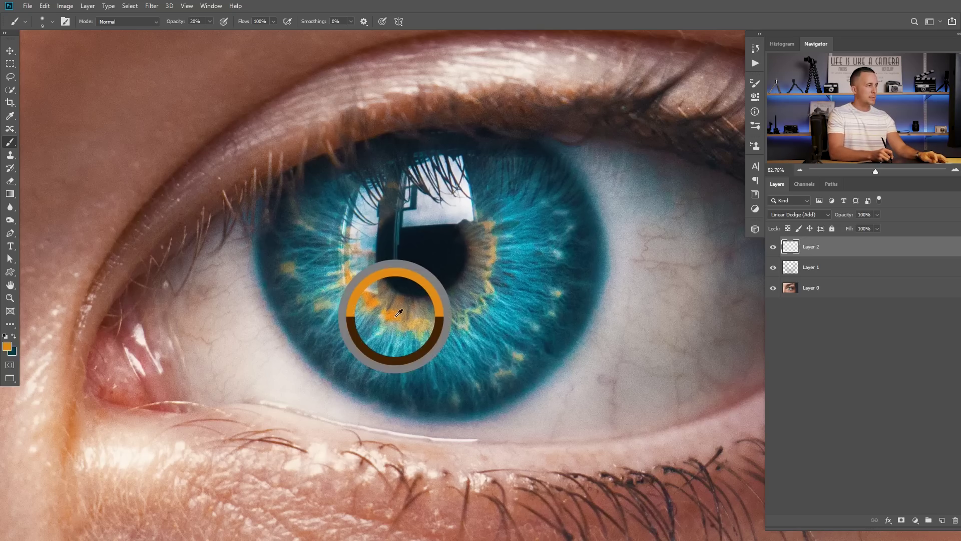
pyautogui.click(7, 345)
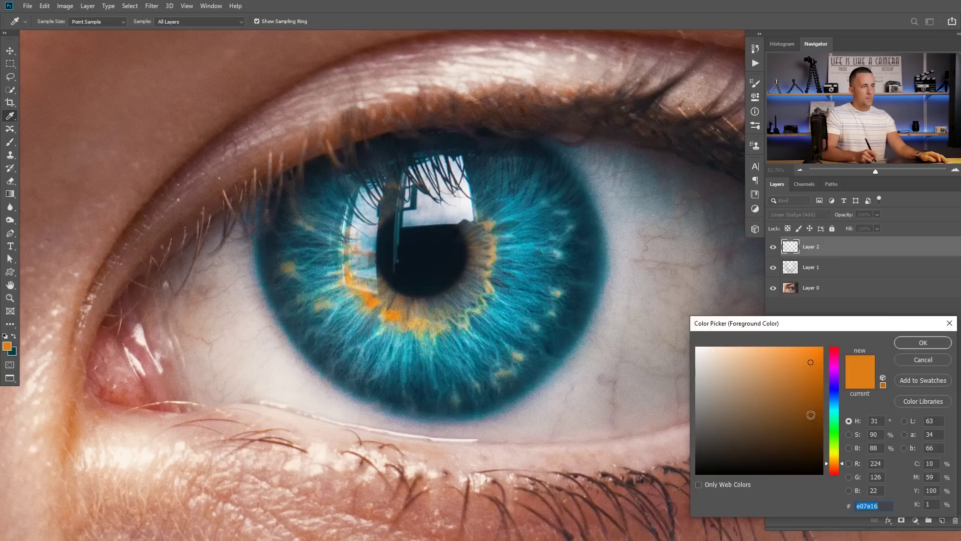
pyautogui.click(821, 430)
pyautogui.moveTo(842, 461); pyautogui.dragTo(843, 464)
pyautogui.click(918, 344)
pyautogui.press('b')
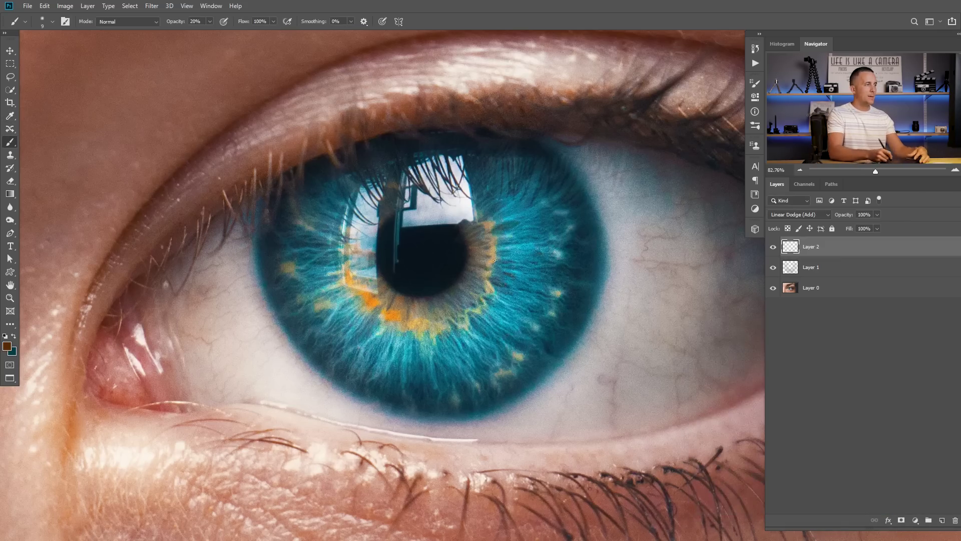
# - Paint the orange ring around the pupil with the orange-brown, enlarging the brush to 60 px, and reduce it to 40 px for the outer flecks
pyautogui.moveTo(492, 247); pyautogui.dragTo(488, 289)
pyautogui.press(']')
pyautogui.moveTo(438, 324)
pyautogui.mouseDown()
pyautogui.moveTo(387, 313)
pyautogui.moveTo(352, 266)
pyautogui.moveTo(352, 235)
pyautogui.moveTo(381, 194)
pyautogui.mouseUp()
pyautogui.press(']')
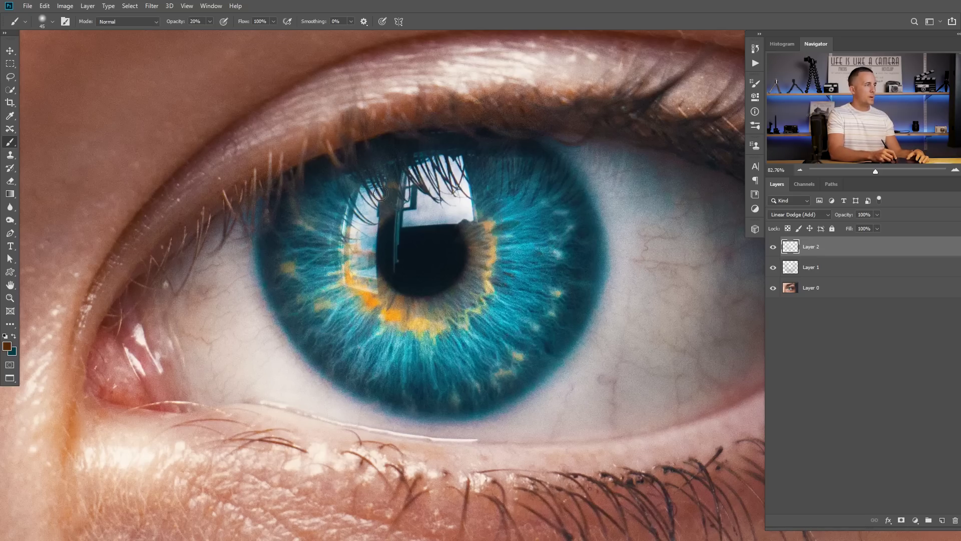
pyautogui.press(']')
pyautogui.press(']')
pyautogui.press(']')
pyautogui.moveTo(432, 309)
pyautogui.mouseDown()
pyautogui.moveTo(417, 308)
pyautogui.moveTo(476, 261)
pyautogui.moveTo(477, 233)
pyautogui.mouseUp()
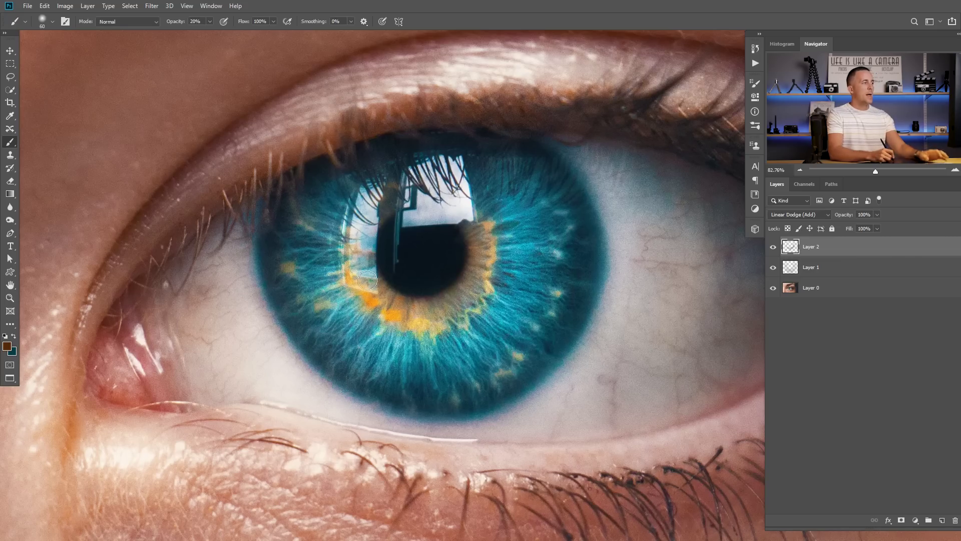
pyautogui.press('[')
pyautogui.press('[')
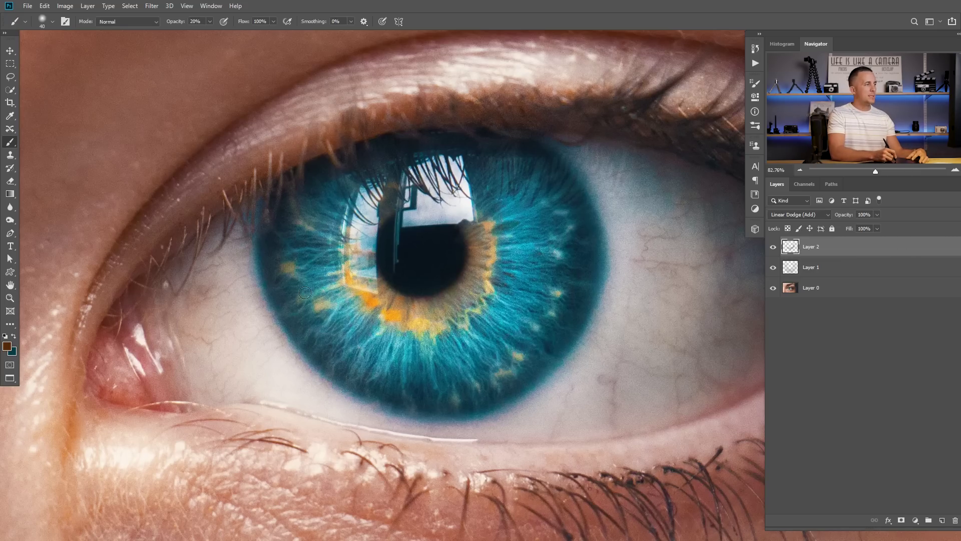
# - Add a third paint layer above the others and set its blend mode to Linear Dodge (Add)
pyautogui.click(942, 520)
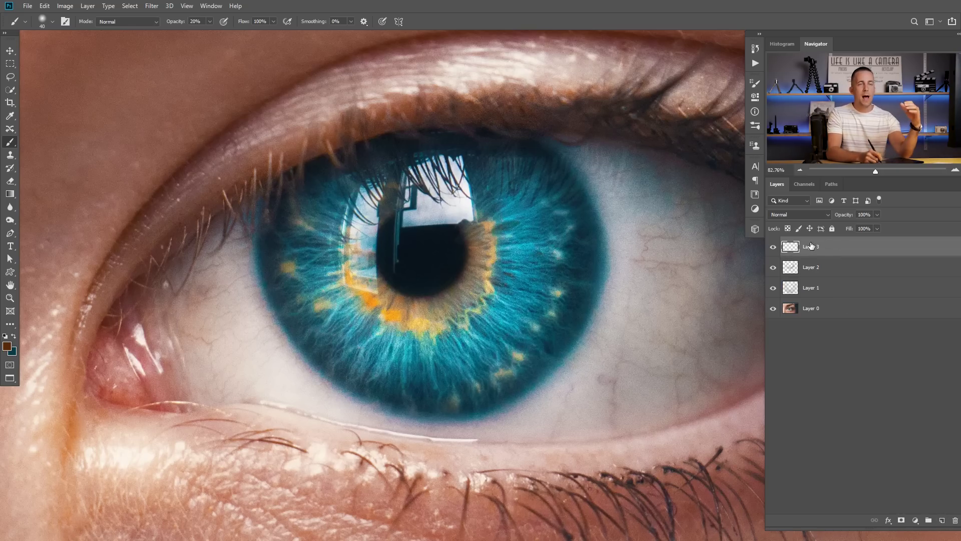
pyautogui.click(808, 215)
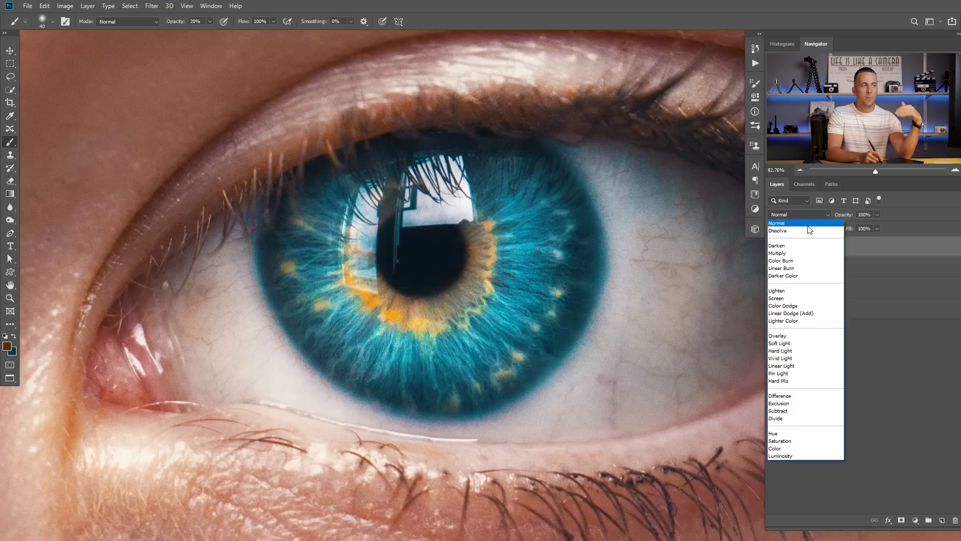
pyautogui.click(789, 311)
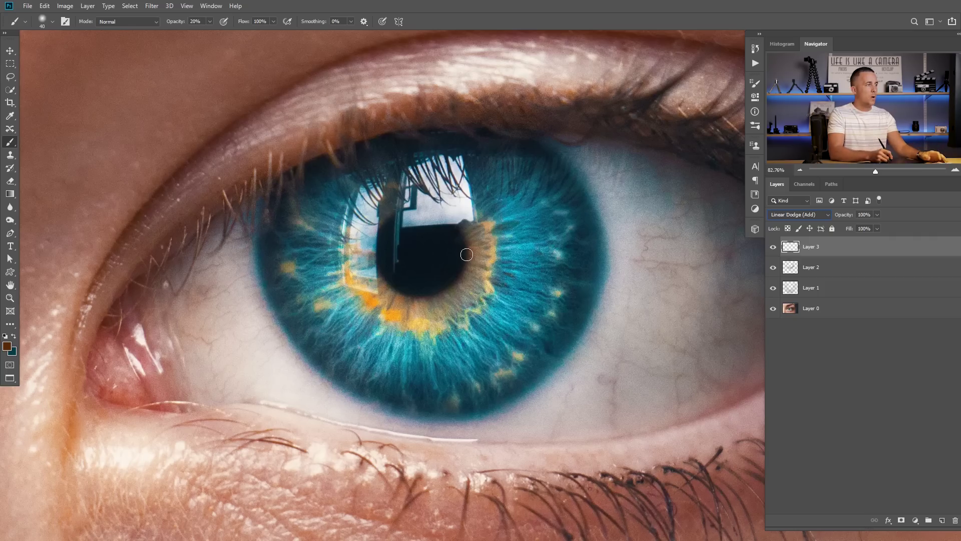
# - Paint orange-brown along the ring beside the pupil and dab the outer orange flecks of the iris with a 25 px brush
pyautogui.moveTo(489, 230)
pyautogui.mouseDown()
pyautogui.moveTo(482, 298)
pyautogui.moveTo(432, 327)
pyautogui.moveTo(369, 299)
pyautogui.moveTo(351, 261)
pyautogui.moveTo(378, 198)
pyautogui.moveTo(362, 290)
pyautogui.moveTo(441, 321)
pyautogui.moveTo(475, 310)
pyautogui.mouseUp()
pyautogui.press('[')
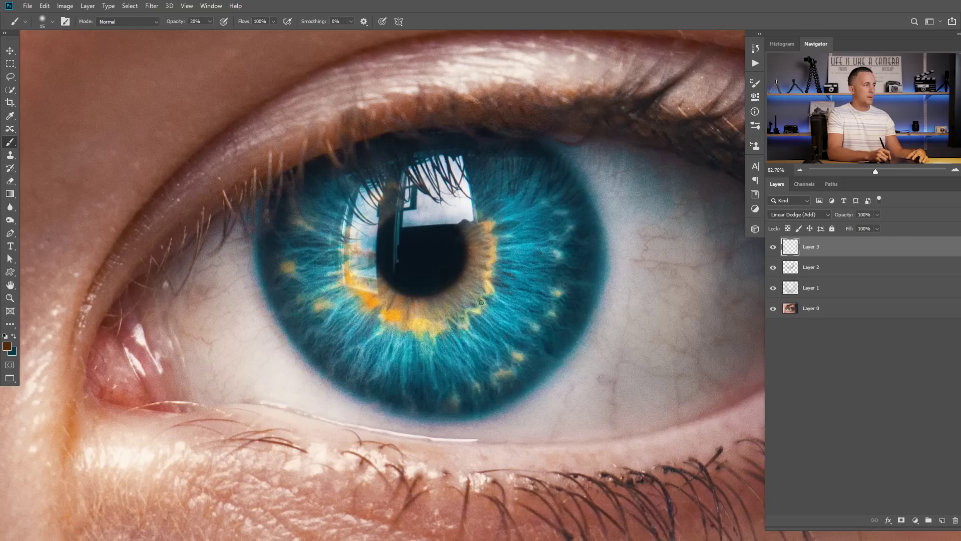
pyautogui.press(']')
pyautogui.press(']')
pyautogui.click(518, 356)
pyautogui.click(512, 371)
pyautogui.click(499, 377)
pyautogui.click(455, 400)
pyautogui.click(321, 305)
pyautogui.click(317, 308)
pyautogui.click(286, 267)
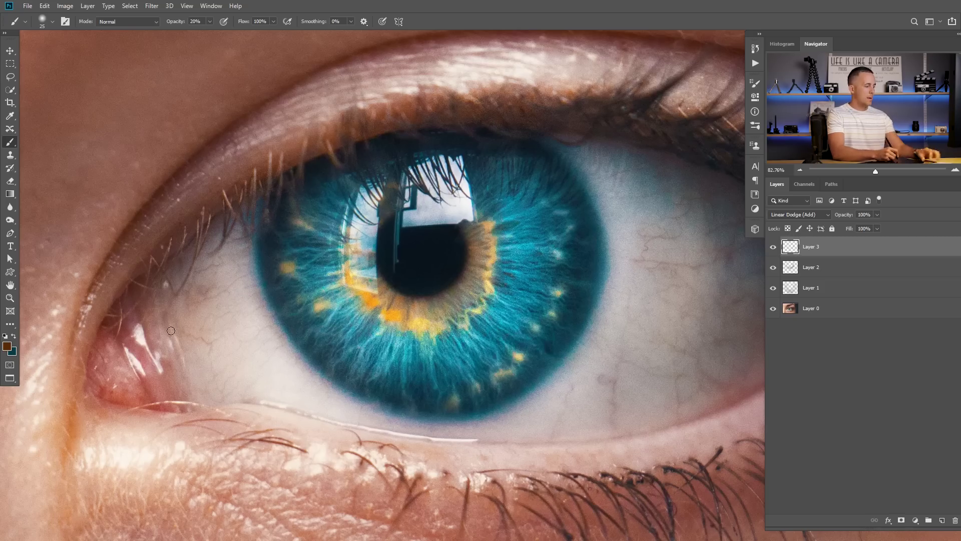
# - Swap back to teal, brush over the iris fibers at 10% opacity and enlarge the brush to 70 px
pyautogui.press('x')
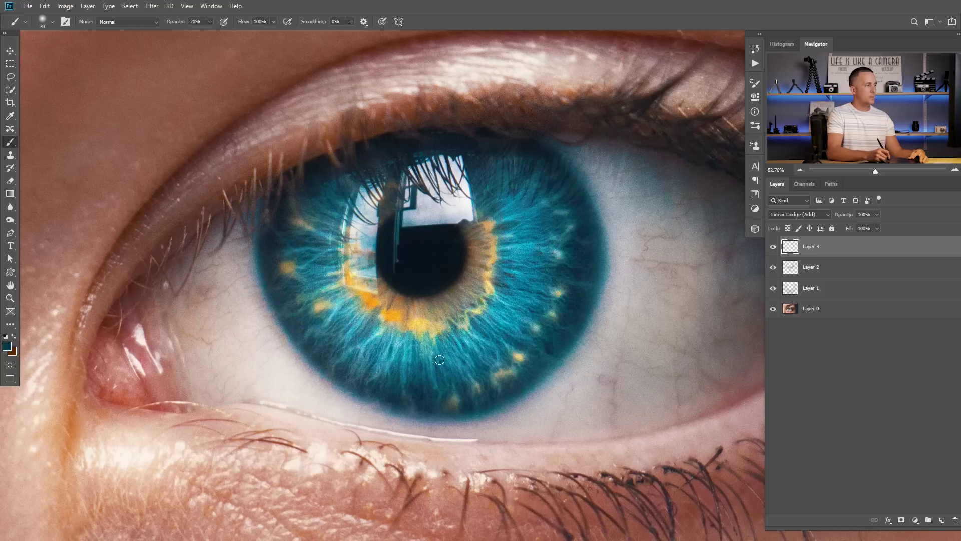
pyautogui.press('1')
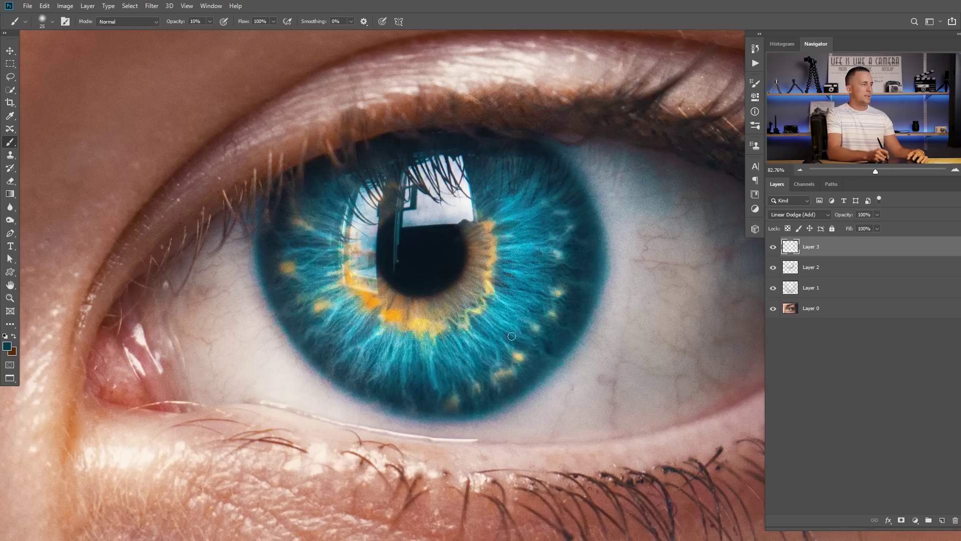
pyautogui.press(']')
pyautogui.press(']')
pyautogui.press(']')
pyautogui.press(']')
pyautogui.press(']')
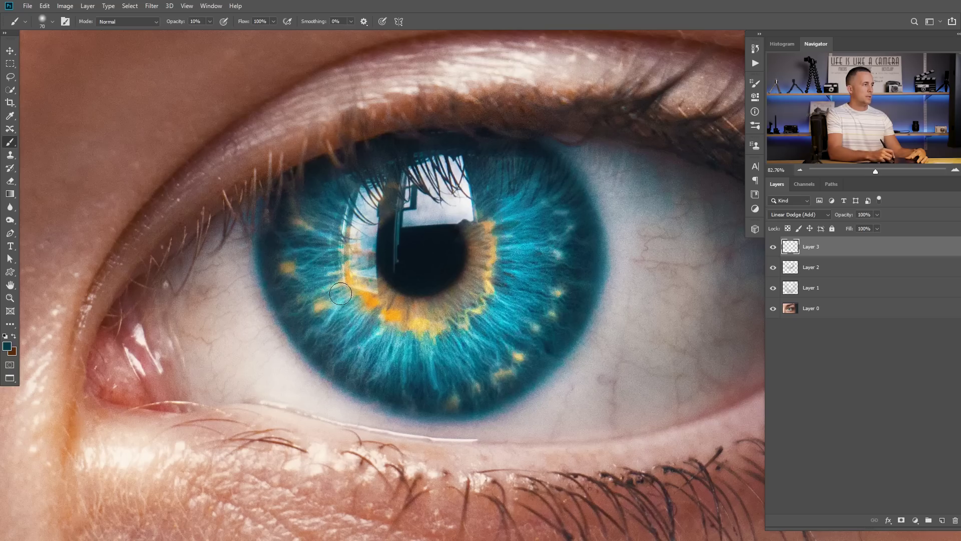
# - Add a fourth Linear Dodge (Add) layer, brush teal across the lower iris at 70 px, and return to the orange-brown color
pyautogui.click(941, 521)
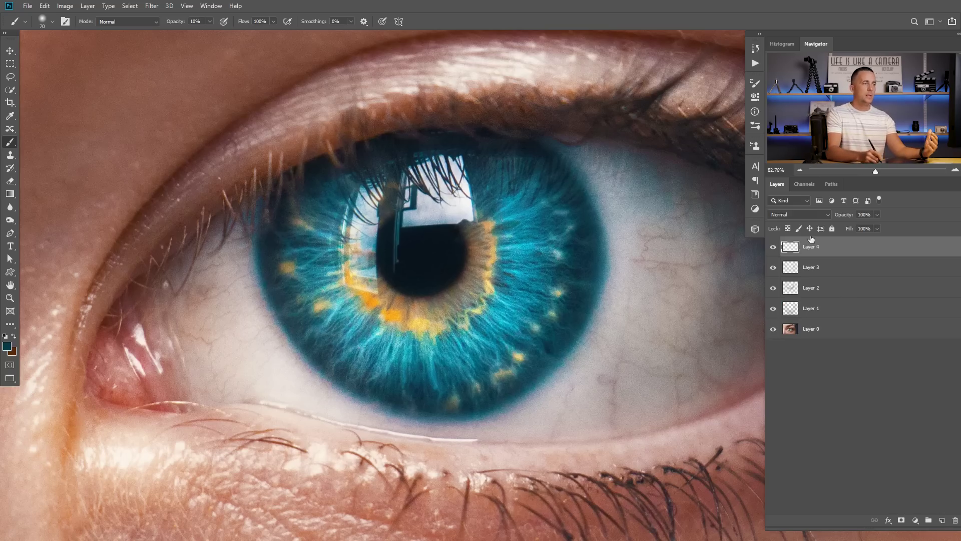
pyautogui.click(799, 214)
pyautogui.click(774, 309)
pyautogui.moveTo(501, 328)
pyautogui.mouseDown()
pyautogui.moveTo(463, 350)
pyautogui.moveTo(365, 353)
pyautogui.moveTo(343, 323)
pyautogui.mouseUp()
pyautogui.press('x')
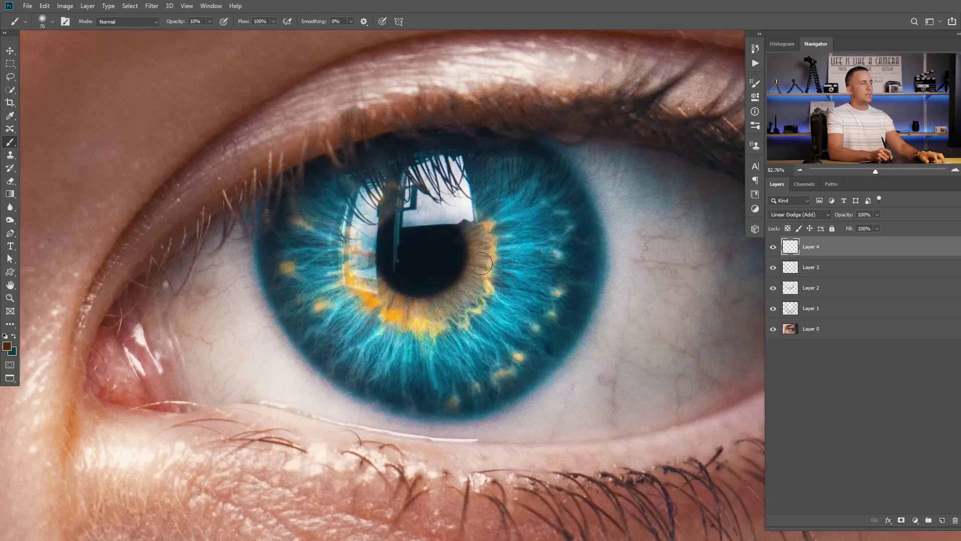
# - Compare the original eye with the painted version by hiding and showing all paint layers at several zoom levels
pyautogui.moveTo(479, 279); pyautogui.dragTo(436, 280)
pyautogui.scroll(-2, 435, 279)
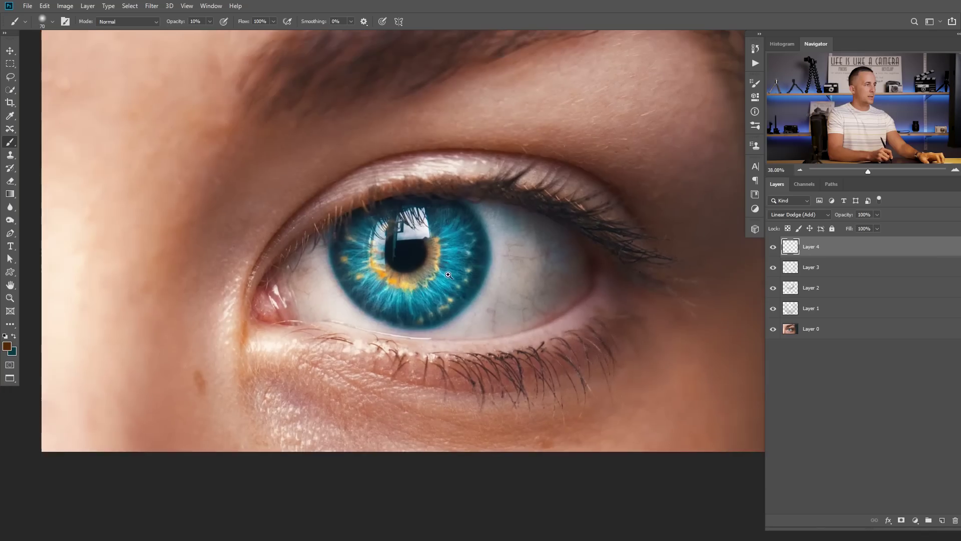
pyautogui.keyDown('alt'); pyautogui.click(773, 331); pyautogui.keyUp('alt')
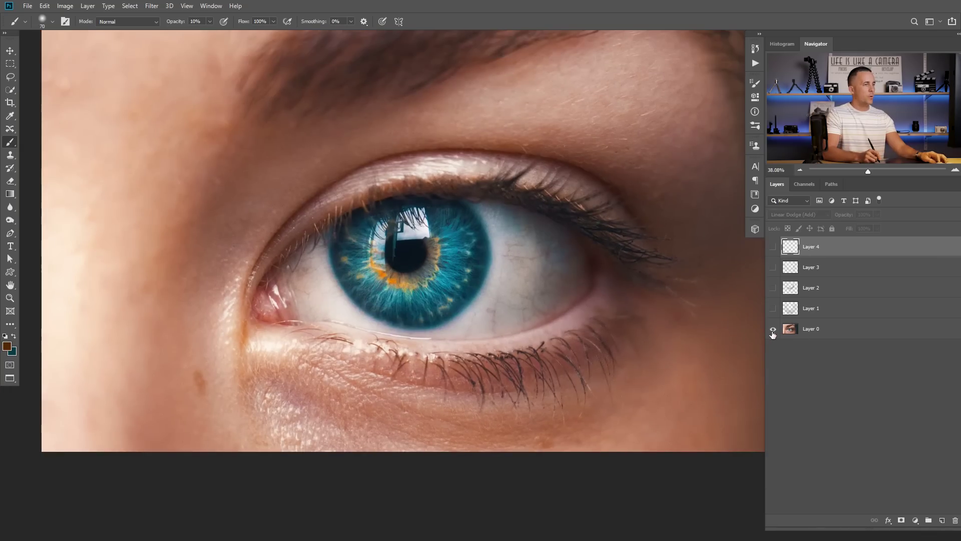
pyautogui.keyDown('alt'); pyautogui.click(774, 330); pyautogui.keyUp('alt')
pyautogui.keyDown('alt'); pyautogui.click(774, 331); pyautogui.keyUp('alt')
pyautogui.keyDown('alt'); pyautogui.click(774, 330); pyautogui.keyUp('alt')
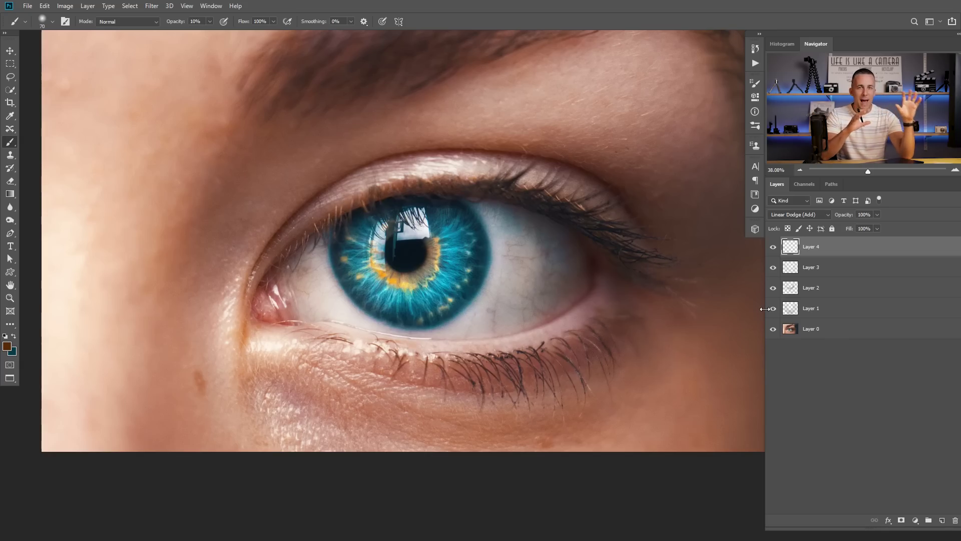
pyautogui.moveTo(478, 276); pyautogui.dragTo(441, 281)
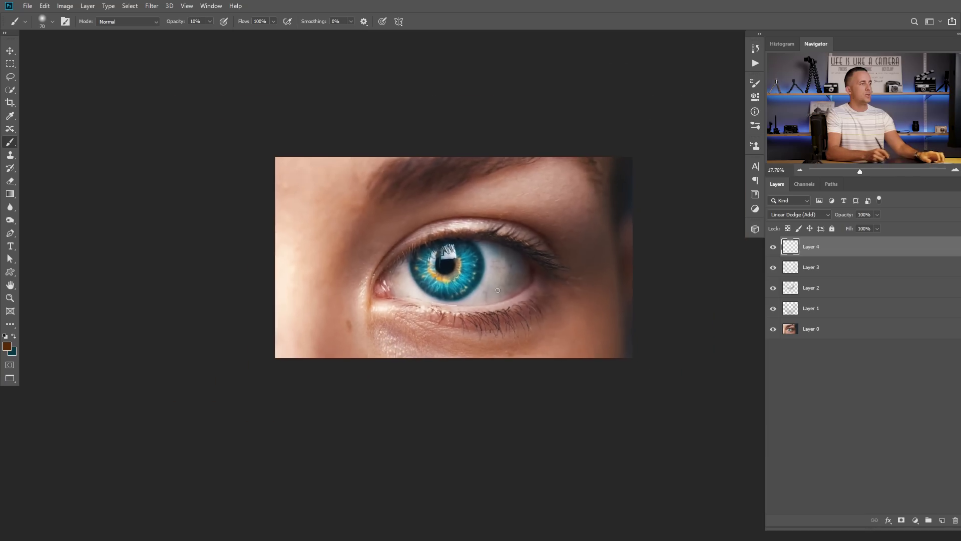
pyautogui.keyDown('alt'); pyautogui.click(774, 331); pyautogui.keyUp('alt')
pyautogui.keyDown('alt'); pyautogui.click(774, 330); pyautogui.keyUp('alt')
pyautogui.keyDown('alt'); pyautogui.click(775, 331); pyautogui.keyUp('alt')
pyautogui.keyDown('alt'); pyautogui.click(774, 331); pyautogui.keyUp('alt')
pyautogui.scroll(2, 498, 275)
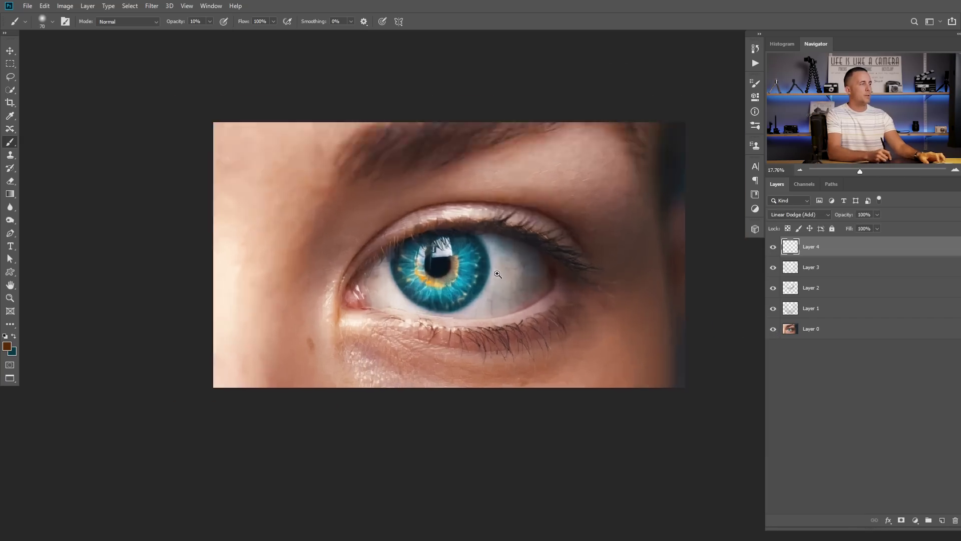
pyautogui.scroll(3, 498, 275)
pyautogui.keyDown('alt'); pyautogui.click(773, 331); pyautogui.keyUp('alt')
pyautogui.keyDown('alt'); pyautogui.click(774, 331); pyautogui.keyUp('alt')
pyautogui.keyDown('alt'); pyautogui.click(774, 331); pyautogui.keyUp('alt')
pyautogui.keyDown('alt'); pyautogui.click(773, 331); pyautogui.keyUp('alt')
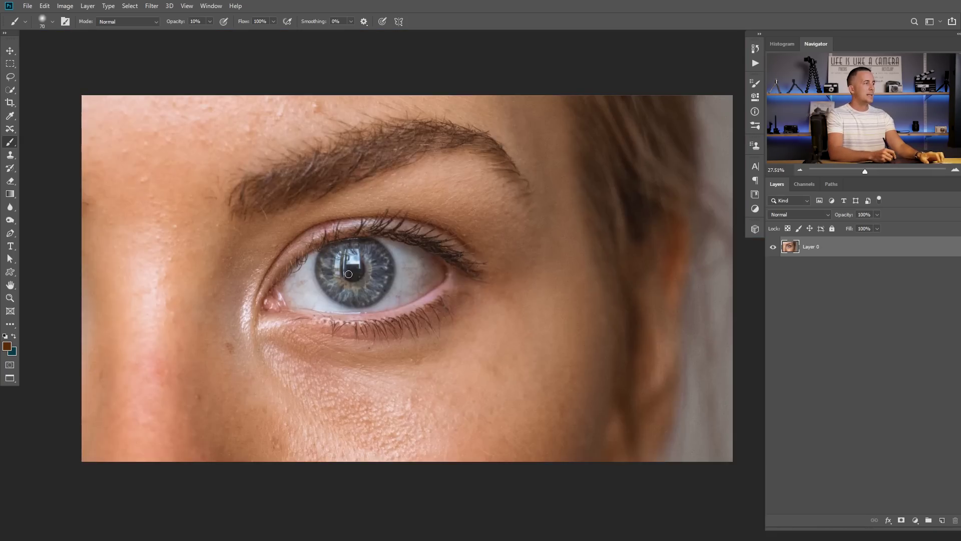
# - Add a paint layer to the unedited gray-blue eye photo and set its blend mode to Linear Dodge (Add)
pyautogui.moveTo(348, 274); pyautogui.dragTo(375, 275)
pyautogui.moveTo(375, 274); pyautogui.dragTo(412, 280)
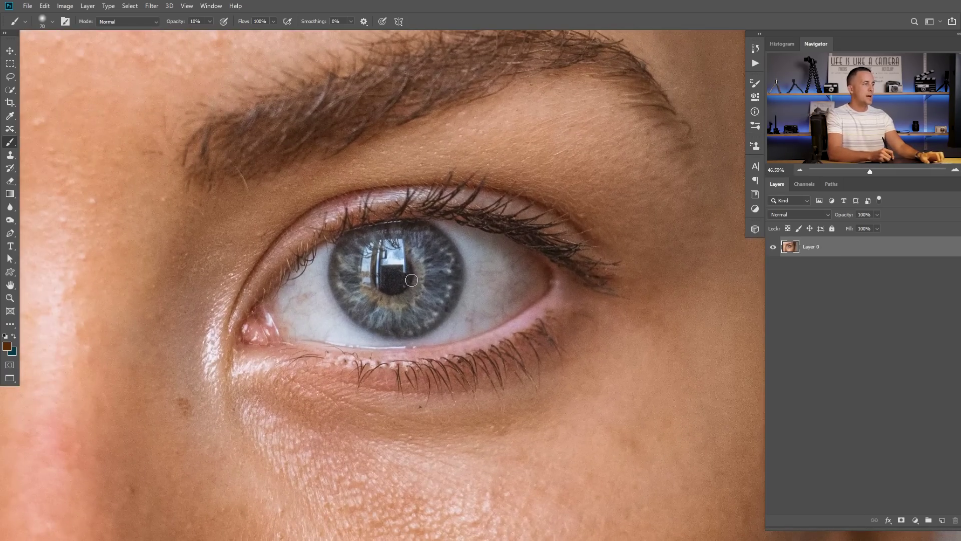
pyautogui.scroll(1, 412, 280)
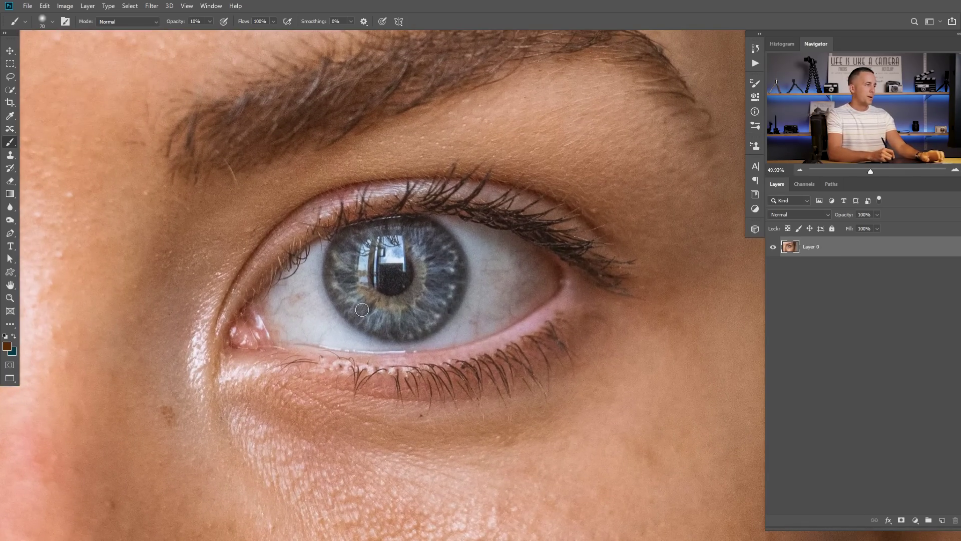
pyautogui.moveTo(450, 282)
pyautogui.mouseDown()
pyautogui.moveTo(420, 281)
pyautogui.moveTo(448, 283)
pyautogui.mouseUp()
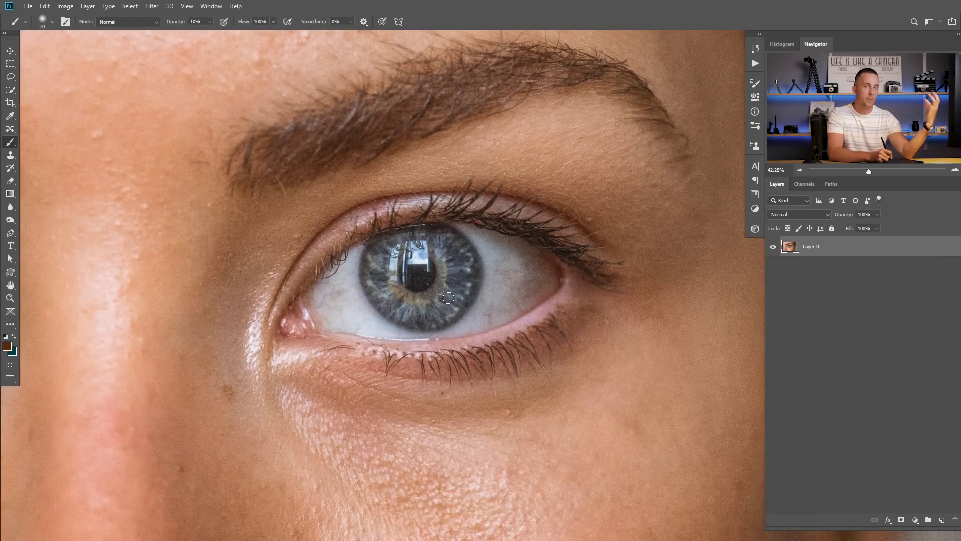
pyautogui.click(942, 521)
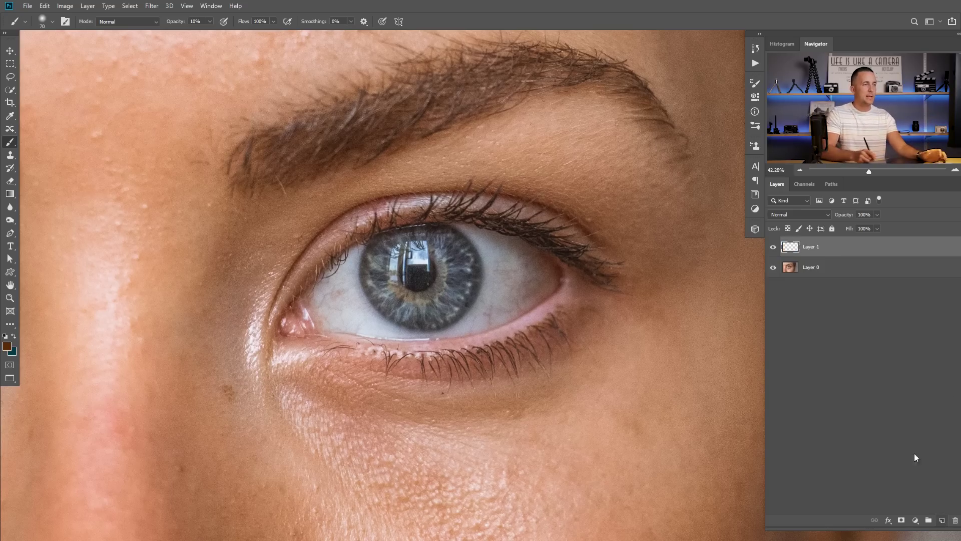
pyautogui.click(797, 215)
pyautogui.click(791, 313)
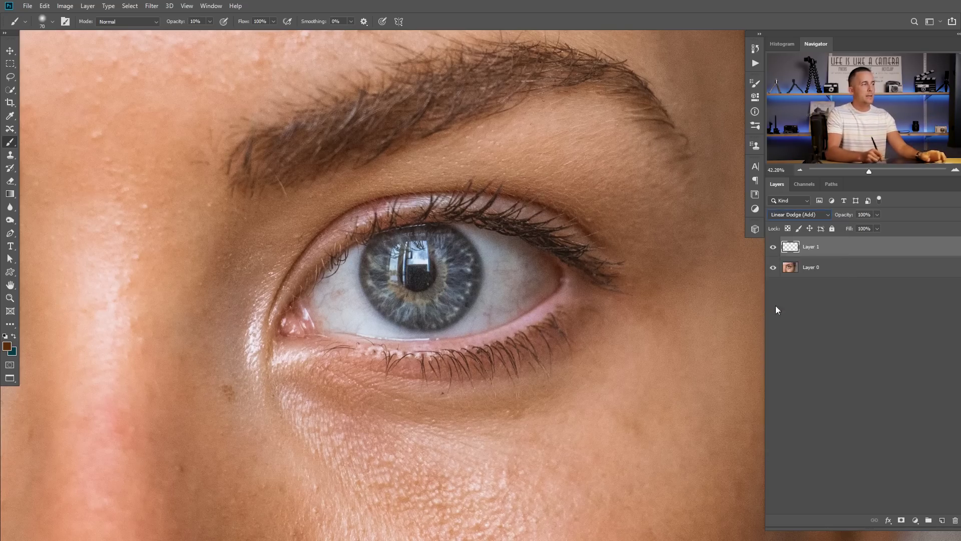
# - Paint teal over the whole iris with a 150 px brush and compare it with the paint layer hidden
pyautogui.scroll(3, 413, 303)
pyautogui.press('x')
pyautogui.press(']')
pyautogui.press(']')
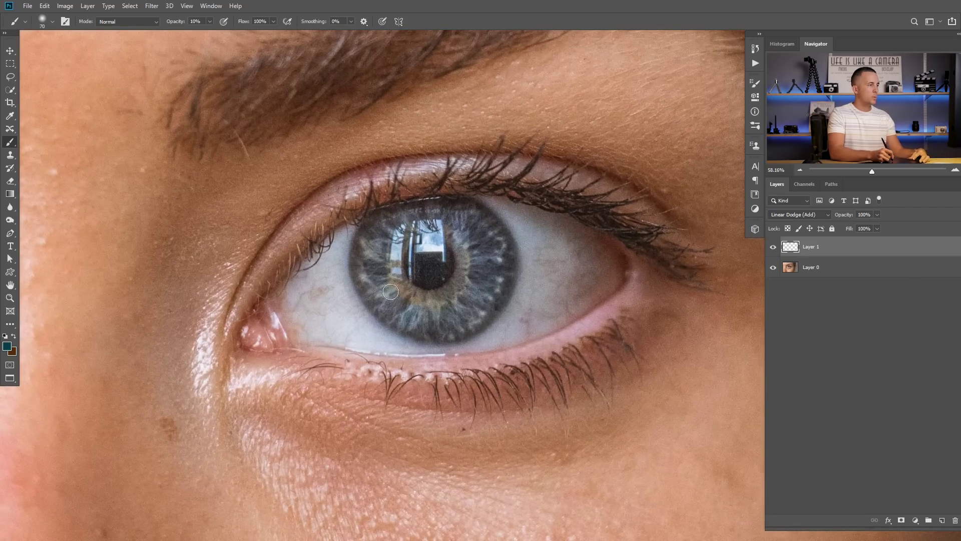
pyautogui.press(']')
pyautogui.press(']')
pyautogui.press(']')
pyautogui.moveTo(381, 237)
pyautogui.mouseDown()
pyautogui.moveTo(390, 304)
pyautogui.moveTo(437, 324)
pyautogui.moveTo(476, 305)
pyautogui.moveTo(490, 264)
pyautogui.moveTo(475, 229)
pyautogui.moveTo(481, 305)
pyautogui.moveTo(442, 319)
pyautogui.moveTo(397, 304)
pyautogui.moveTo(376, 260)
pyautogui.moveTo(381, 238)
pyautogui.moveTo(374, 262)
pyautogui.moveTo(429, 319)
pyautogui.moveTo(479, 287)
pyautogui.mouseUp()
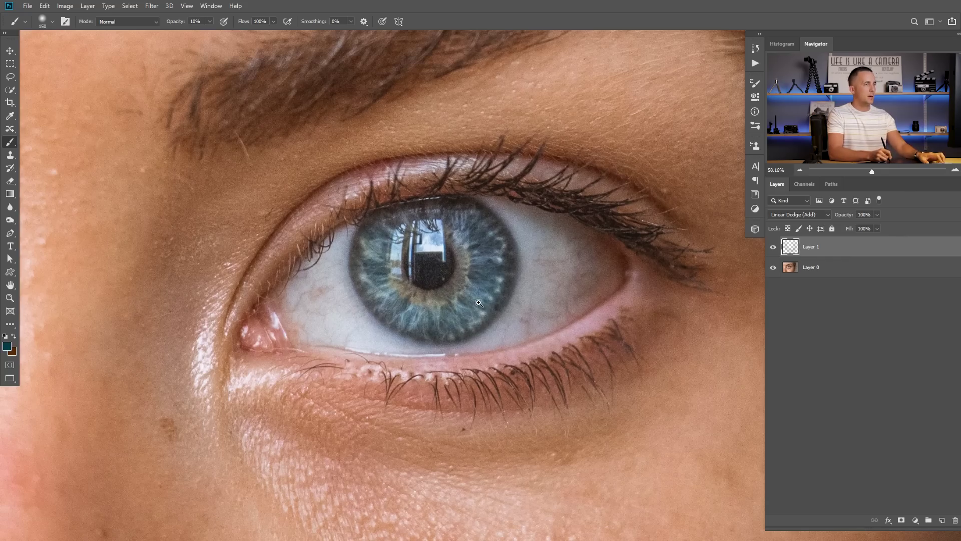
pyautogui.scroll(-1, 475, 293)
pyautogui.click(773, 248)
pyautogui.click(773, 247)
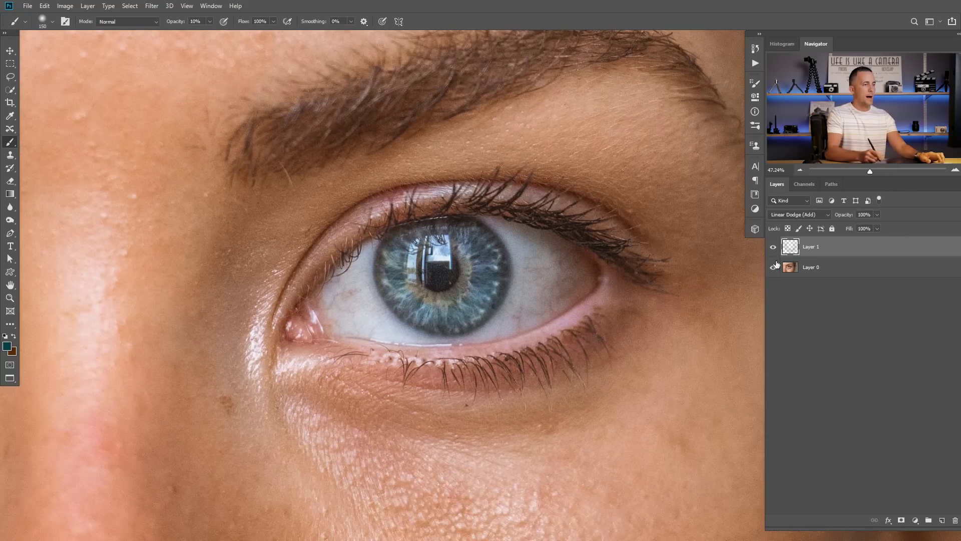
# - Swap to the orange-brown color, reduce the brush to 60 px and paint the ring around the pupil
pyautogui.press('x')
pyautogui.scroll(1, 443, 296)
pyautogui.press('[')
pyautogui.press('[')
pyautogui.press('[')
pyautogui.press('[')
pyautogui.press('[')
pyautogui.press('[')
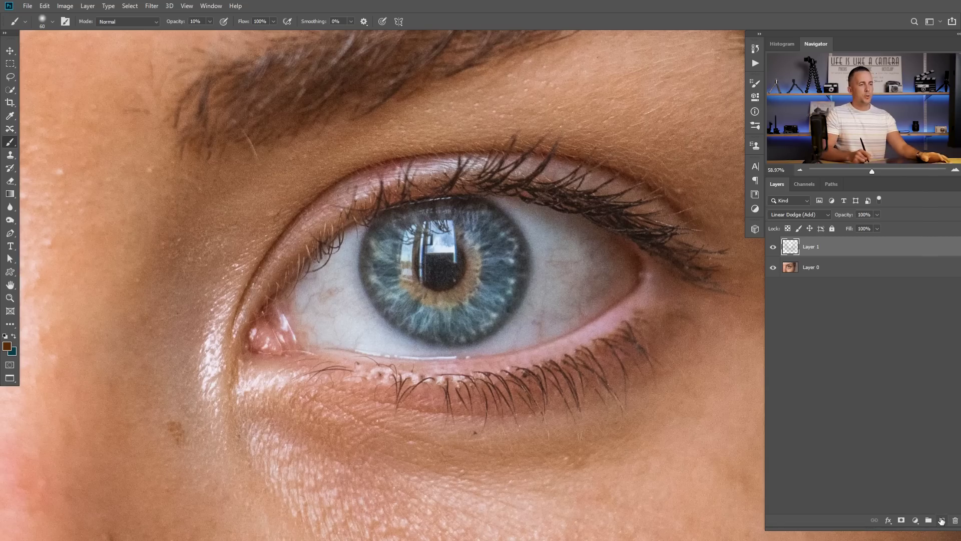
# - Add a second Linear Dodge (Add) layer and paint fine teal strokes along the iris fibers with a tiny brush at 20% opacity
pyautogui.click(798, 215)
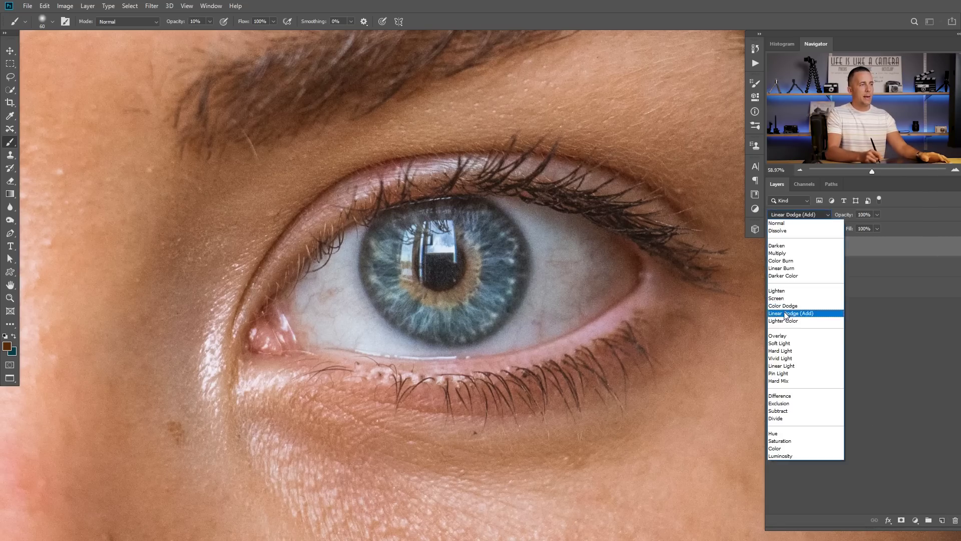
pyautogui.click(787, 314)
pyautogui.keyDown('ctrl'); pyautogui.click(435, 302); pyautogui.keyUp('ctrl')
pyautogui.keyDown('ctrl'); pyautogui.click(458, 308); pyautogui.keyUp('ctrl')
pyautogui.press('[')
pyautogui.press('[')
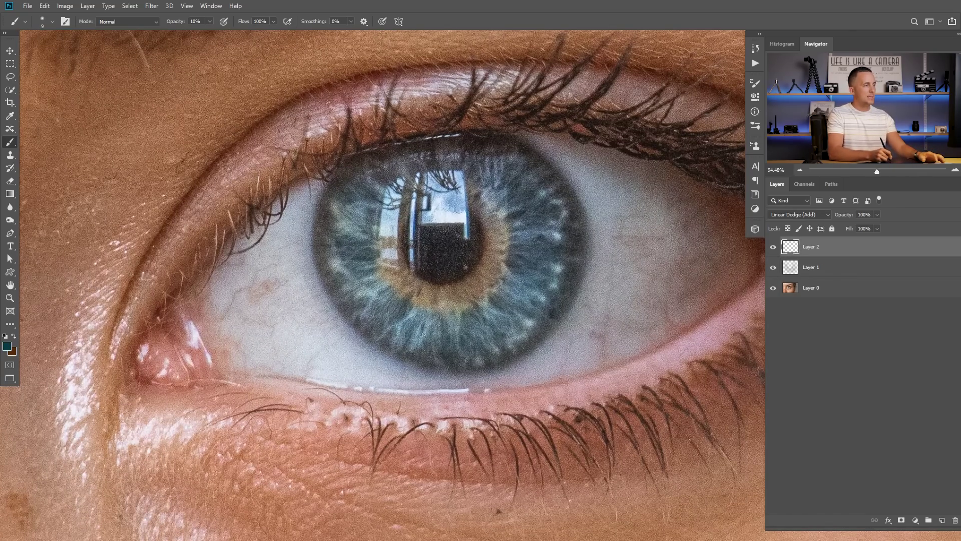
pyautogui.hotkey('ctrl', 'z')
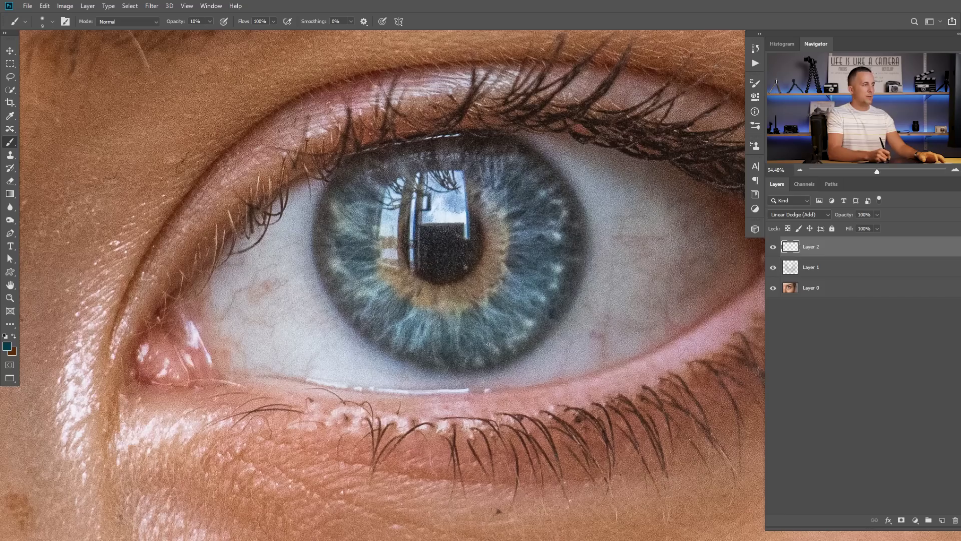
pyautogui.press('2')
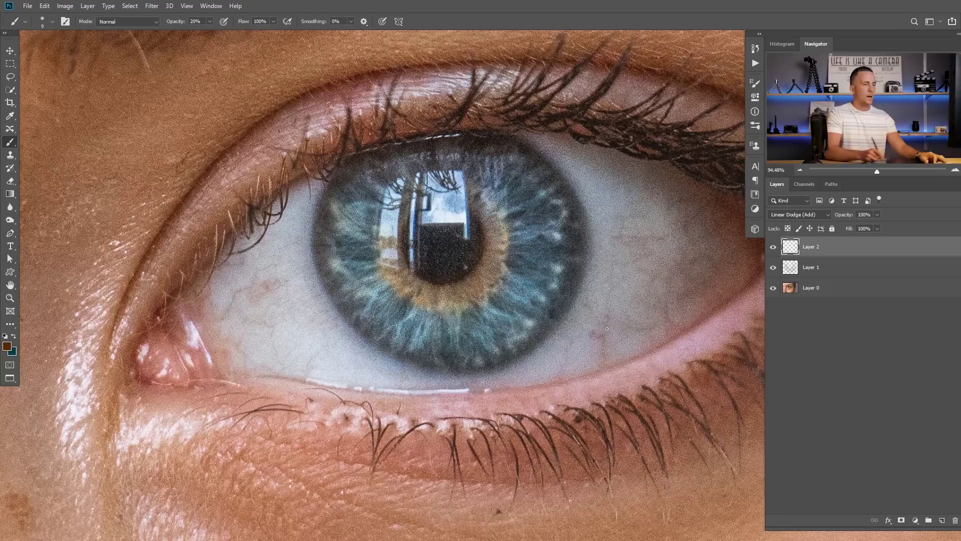
# - Create a third paint layer on top and set its blend mode to Linear Dodge (Add)
pyautogui.click(942, 521)
pyautogui.click(800, 214)
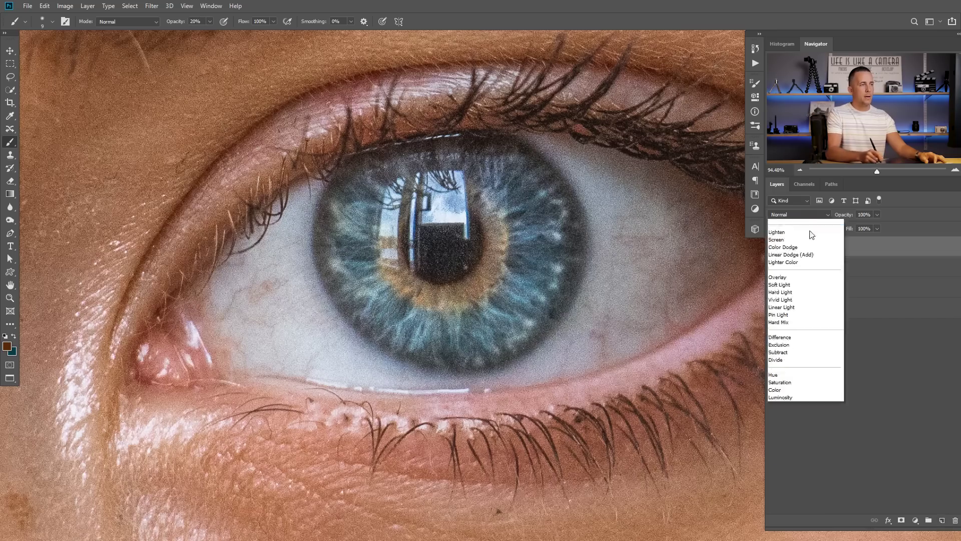
pyautogui.click(806, 318)
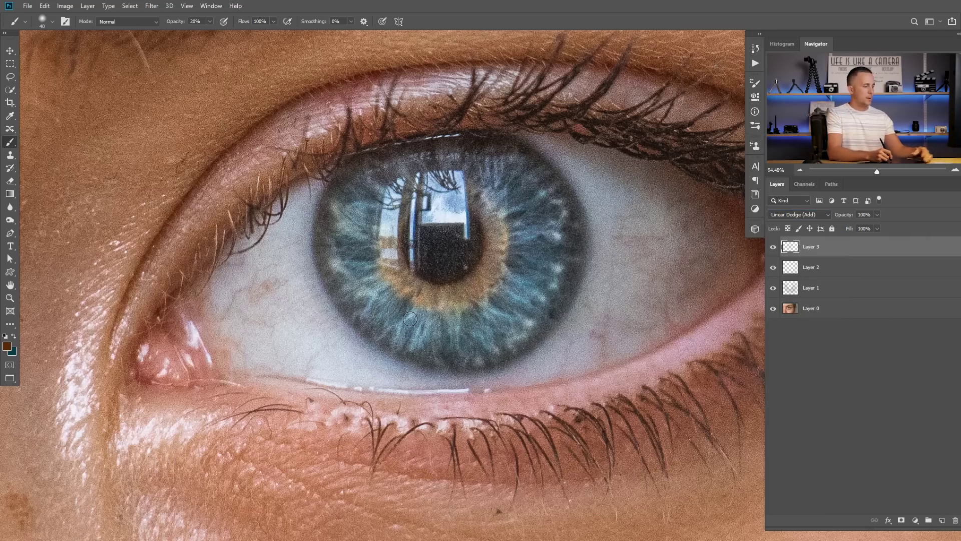
pyautogui.moveTo(410, 321); pyautogui.dragTo(402, 327)
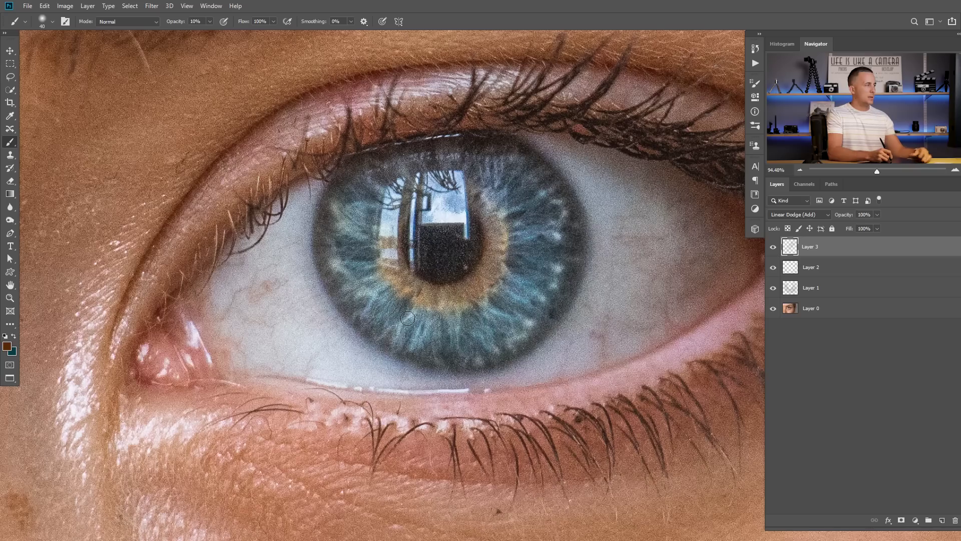
pyautogui.hotkey('ctrl', 'z')
pyautogui.hotkey('ctrl', 'z')
# - Swap to the teal color and brush over the outer iris at 10% opacity on the top paint layer
pyautogui.click(14, 336)
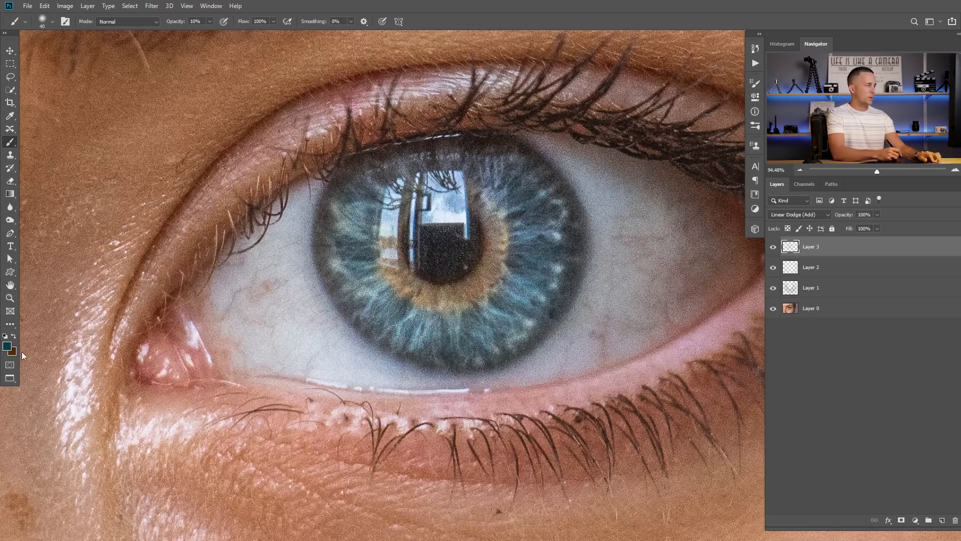
pyautogui.press(']')
pyautogui.moveTo(399, 322); pyautogui.dragTo(357, 202)
pyautogui.moveTo(540, 241)
pyautogui.mouseDown()
pyautogui.moveTo(529, 225)
pyautogui.moveTo(535, 198)
pyautogui.mouseUp()
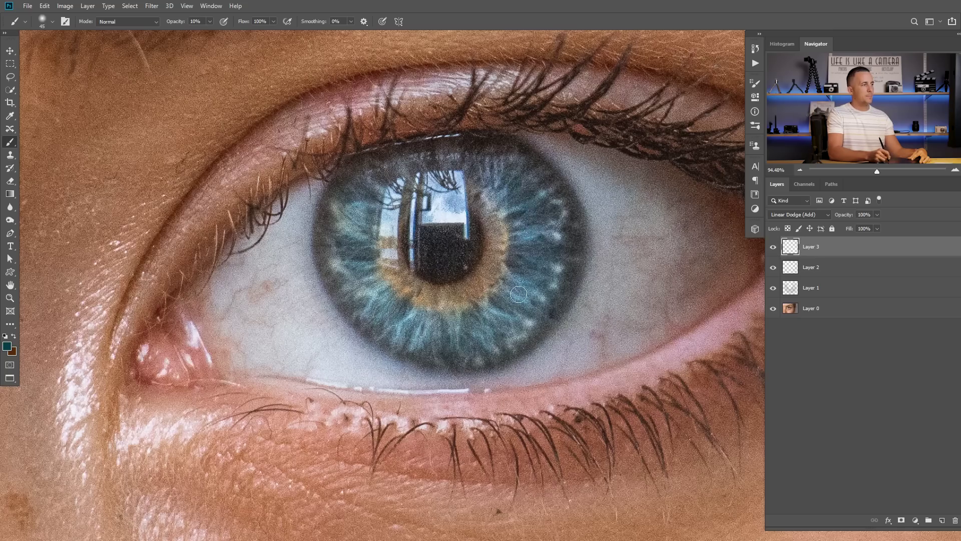
pyautogui.press(']')
pyautogui.press(']')
pyautogui.press(']')
pyautogui.press(']')
pyautogui.press('[')
pyautogui.press('[')
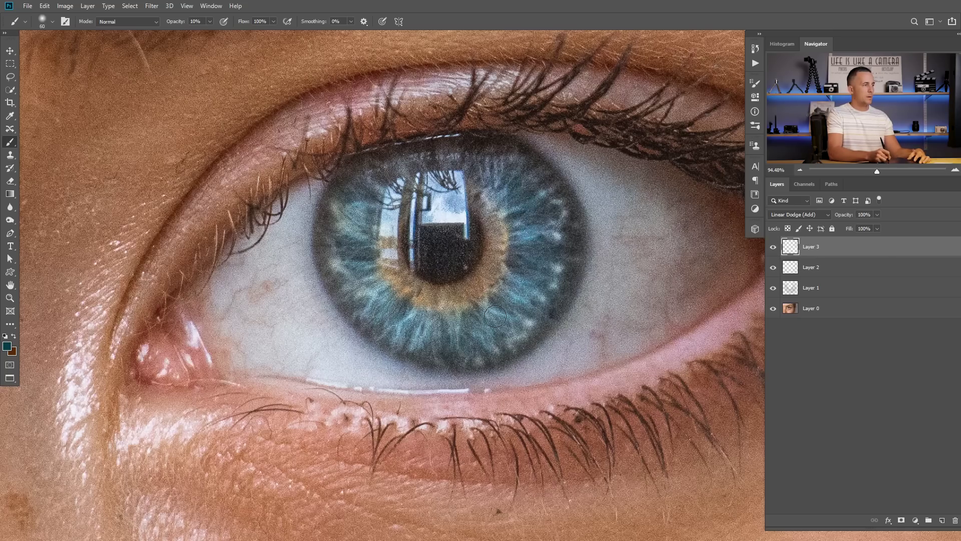
# - Swap to the orange-brown color, paint the ring around the pupil and dab the light specks along the outer iris at 20% opacity
pyautogui.press('x')
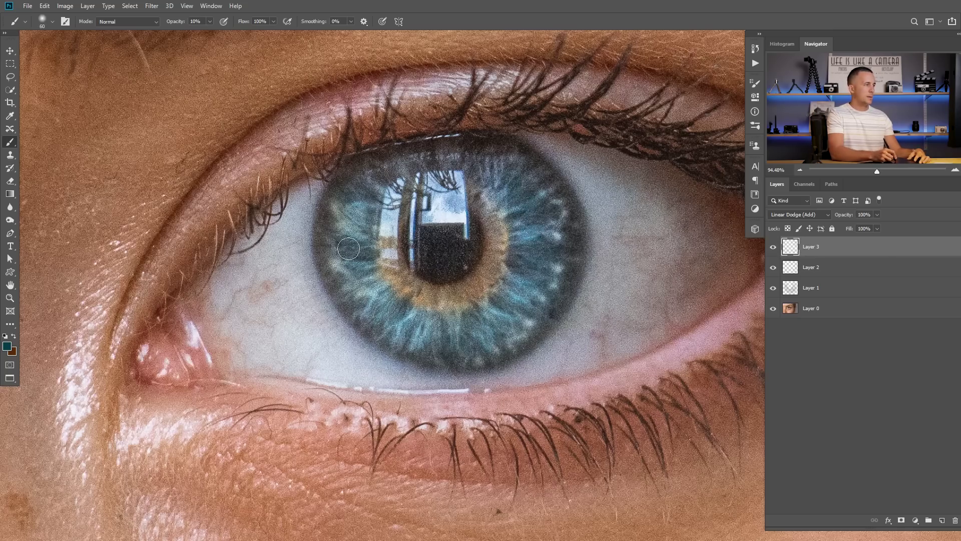
pyautogui.moveTo(389, 261)
pyautogui.mouseDown()
pyautogui.moveTo(399, 288)
pyautogui.moveTo(421, 302)
pyautogui.moveTo(468, 305)
pyautogui.mouseUp()
pyautogui.press('[')
pyautogui.press('[')
pyautogui.press('2')
pyautogui.click(557, 238)
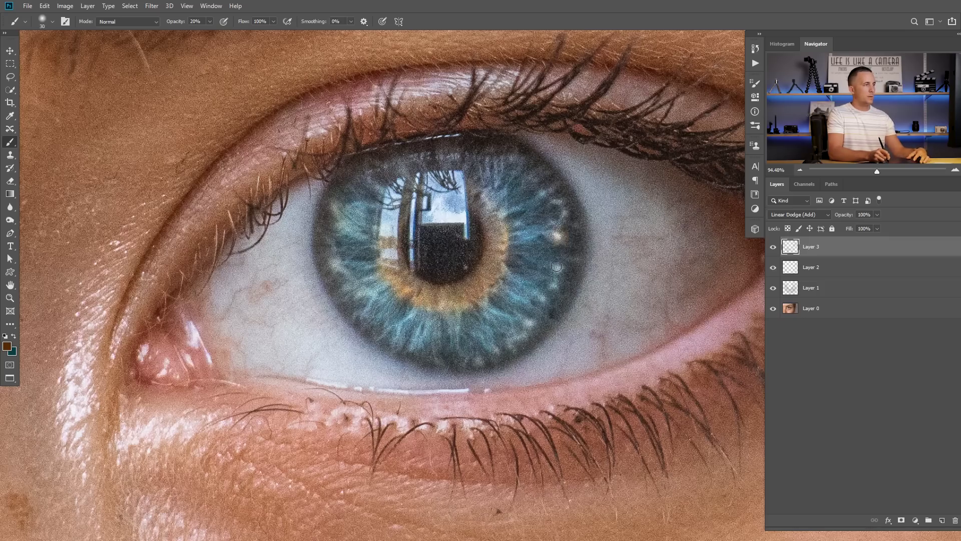
pyautogui.click(554, 287)
pyautogui.click(544, 298)
pyautogui.click(529, 324)
pyautogui.click(513, 346)
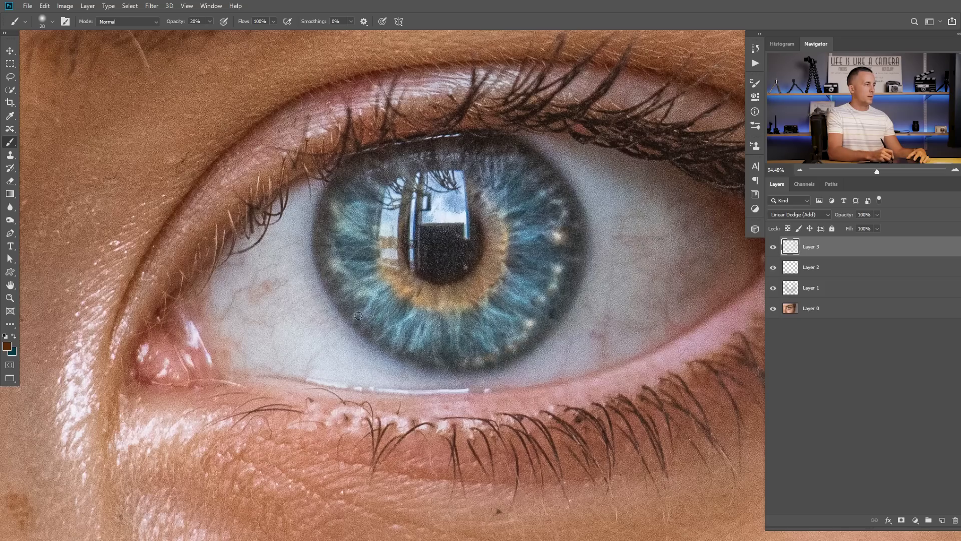
# - Enlarge the brush to 45 px and intensify the orange-brown ring around the pupil
pyautogui.press(']')
pyautogui.press(']')
pyautogui.press(']')
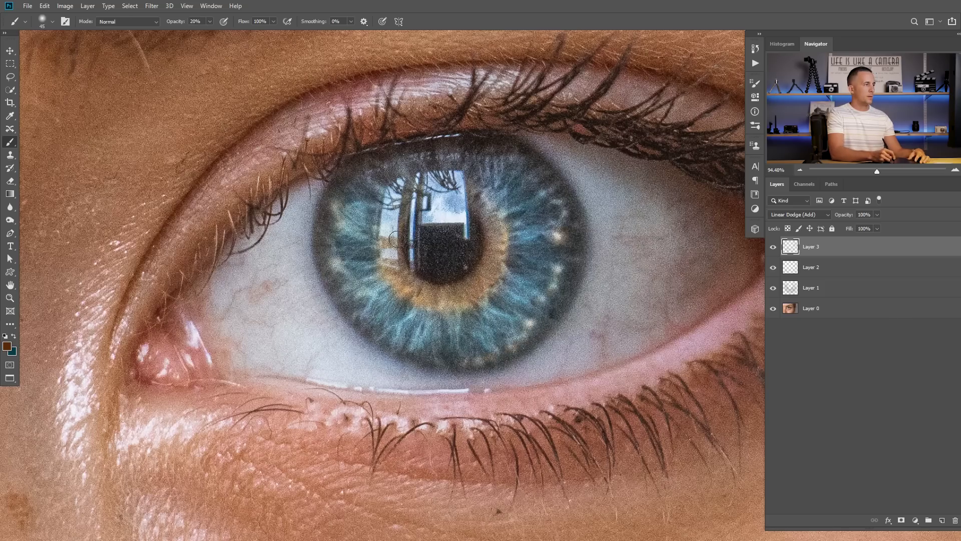
pyautogui.moveTo(439, 303)
pyautogui.mouseDown()
pyautogui.moveTo(478, 287)
pyautogui.moveTo(499, 256)
pyautogui.moveTo(472, 287)
pyautogui.moveTo(420, 279)
pyautogui.mouseUp()
pyautogui.press('[')
# - Compare the whole photo with all paint layers hidden and shown
pyautogui.moveTo(570, 287); pyautogui.dragTo(498, 274)
pyautogui.keyDown('alt'); pyautogui.click(773, 308); pyautogui.keyUp('alt')
pyautogui.keyDown('alt'); pyautogui.click(773, 309); pyautogui.keyUp('alt')
pyautogui.keyDown('alt'); pyautogui.click(773, 308); pyautogui.keyUp('alt')
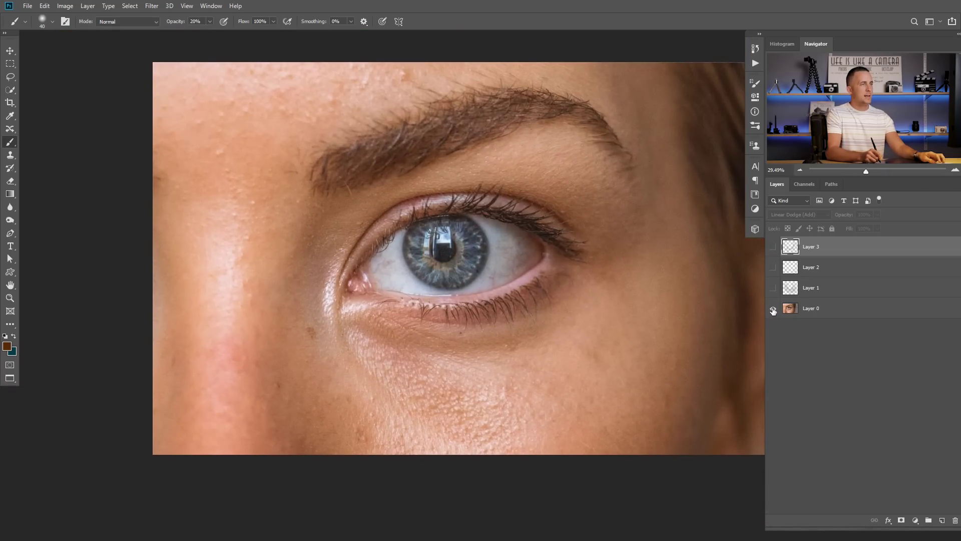
pyautogui.keyDown('alt'); pyautogui.click(773, 308); pyautogui.keyUp('alt')
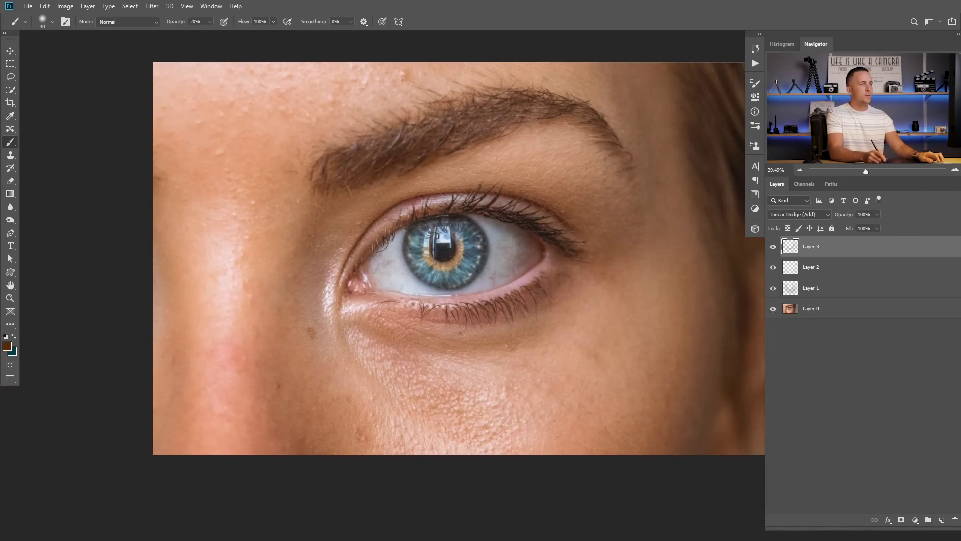
pyautogui.keyDown('alt'); pyautogui.click(773, 308); pyautogui.keyUp('alt')
pyautogui.keyDown('alt'); pyautogui.click(773, 309); pyautogui.keyUp('alt')
pyautogui.keyDown('alt'); pyautogui.click(773, 309); pyautogui.keyUp('alt')
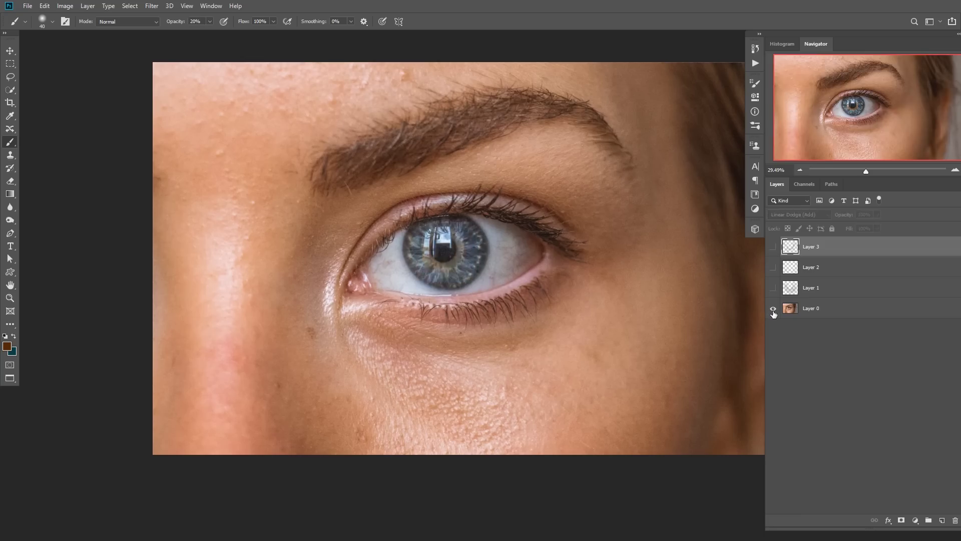
pyautogui.keyDown('alt'); pyautogui.click(773, 309); pyautogui.keyUp('alt')
pyautogui.keyDown('alt'); pyautogui.click(773, 309); pyautogui.keyUp('alt')
pyautogui.keyDown('alt'); pyautogui.click(773, 309); pyautogui.keyUp('alt')
# - Examine the iris up close with the paint layers hidden and shown
pyautogui.moveTo(452, 246); pyautogui.dragTo(499, 263)
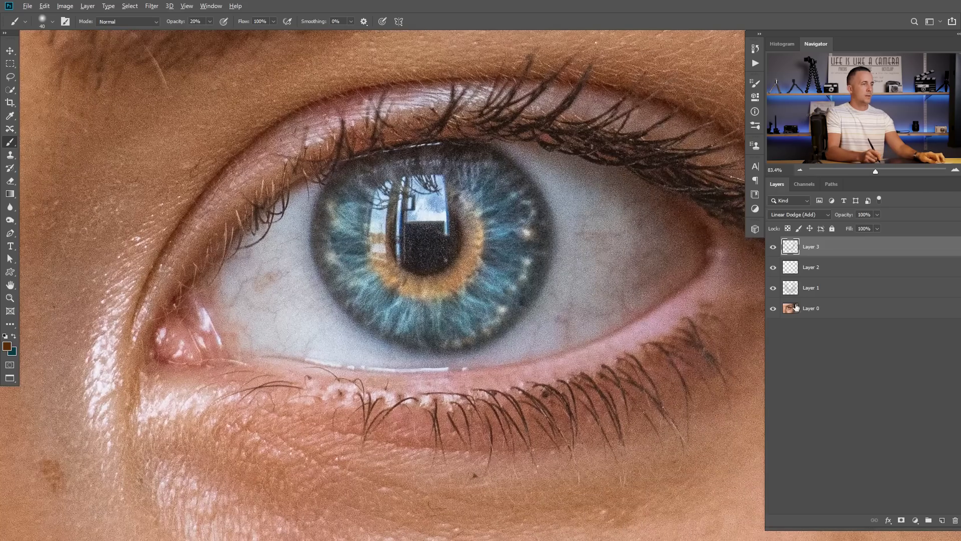
pyautogui.keyDown('alt'); pyautogui.click(773, 309); pyautogui.keyUp('alt')
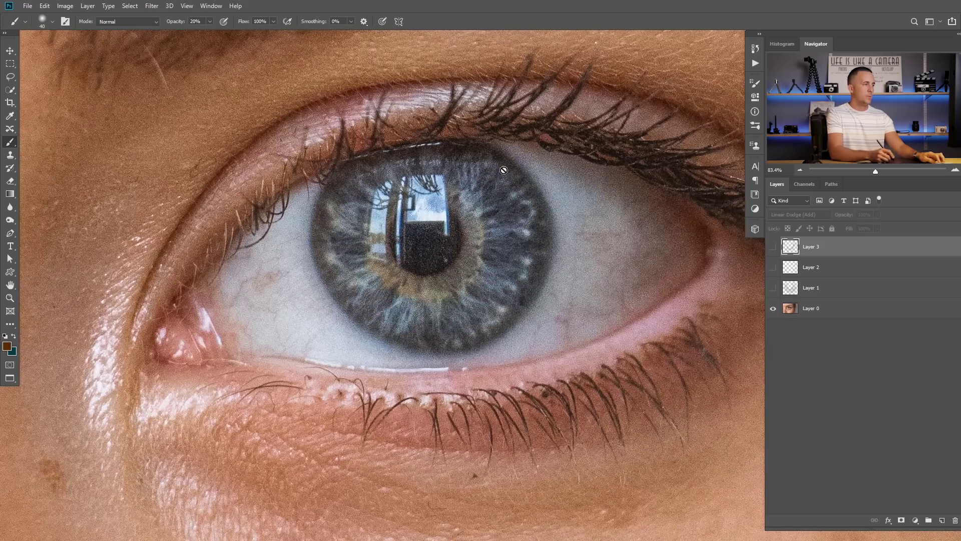
pyautogui.keyDown('alt'); pyautogui.click(773, 309); pyautogui.keyUp('alt')
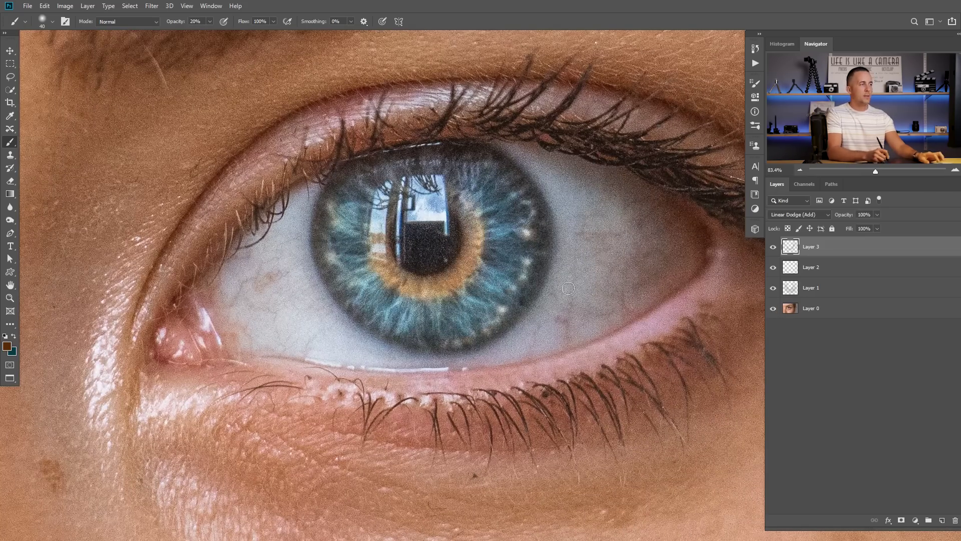
pyautogui.moveTo(571, 266); pyautogui.dragTo(441, 281)
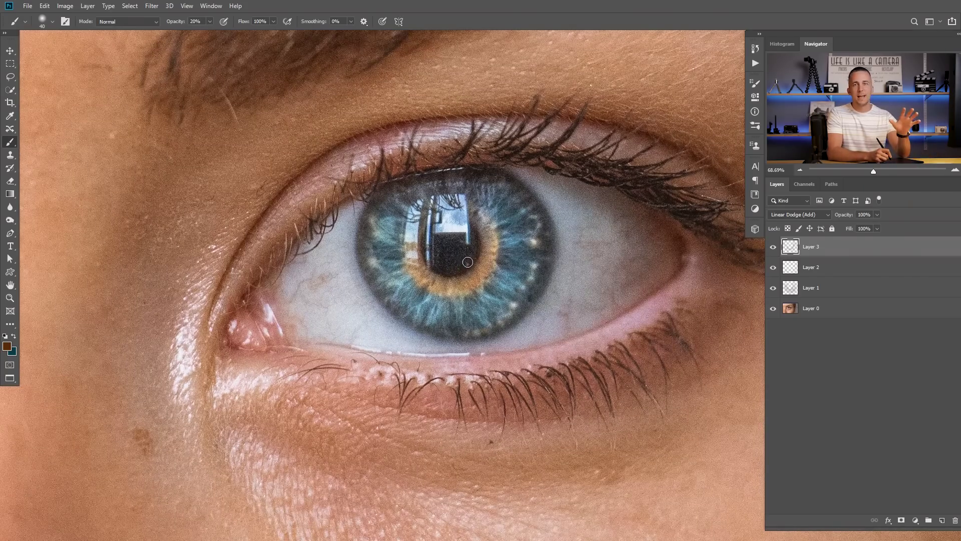
pyautogui.moveTo(548, 266); pyautogui.dragTo(444, 273)
pyautogui.moveTo(545, 272); pyautogui.dragTo(458, 286)
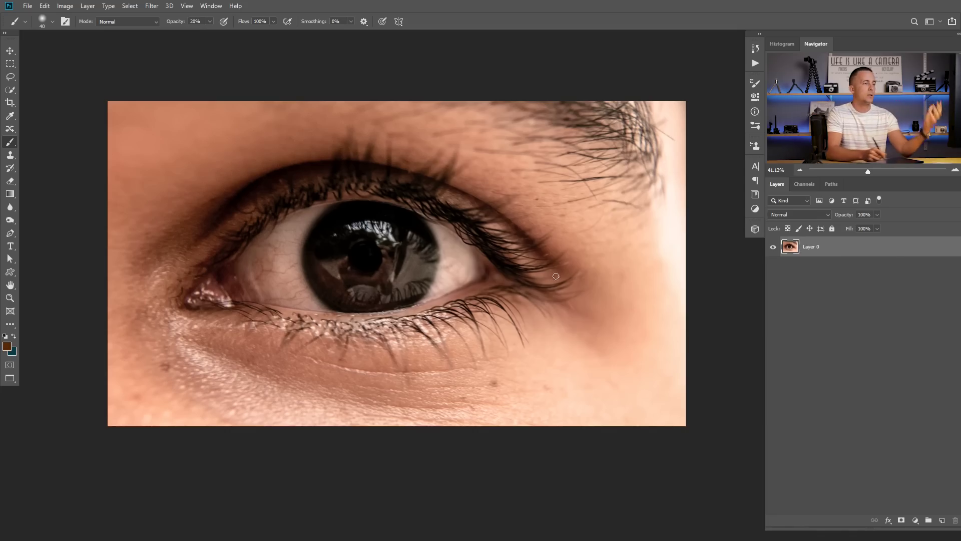
# - Add a new layer above the dark brown eye photo and set its blend mode to Linear Dodge (Add)
pyautogui.click(942, 520)
pyautogui.click(799, 214)
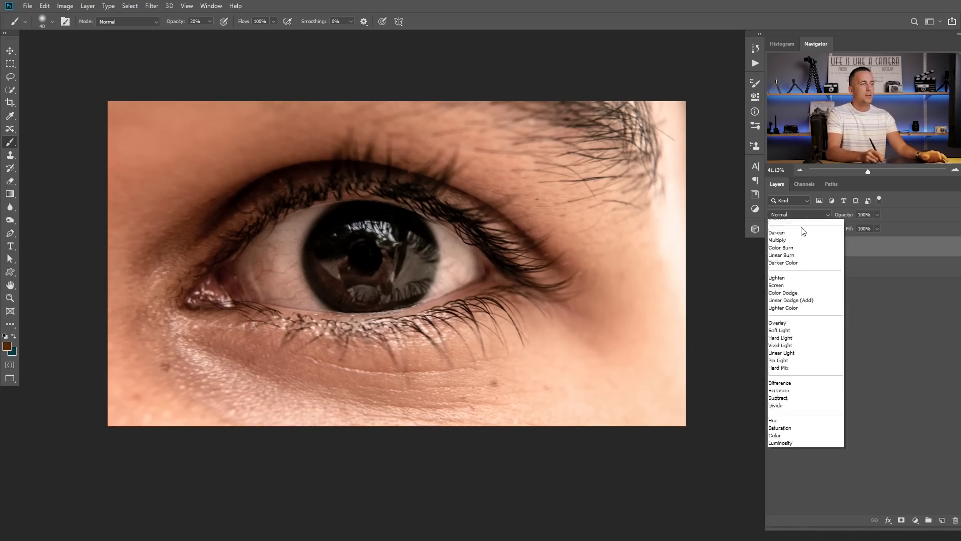
pyautogui.click(803, 313)
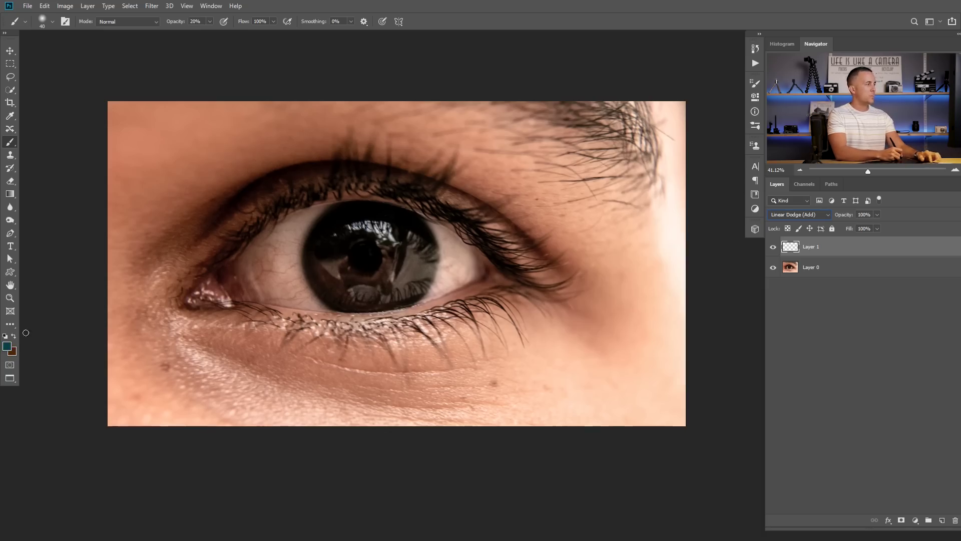
# - Try painting teal over the whole dark iris with a 250 px brush, raising the opacity to 30%
pyautogui.press(']')
pyautogui.press(']')
pyautogui.press(']')
pyautogui.press(']')
pyautogui.press(']')
pyautogui.press(']')
pyautogui.press(']')
pyautogui.press(']')
pyautogui.press(']')
pyautogui.press(']')
pyautogui.press(']')
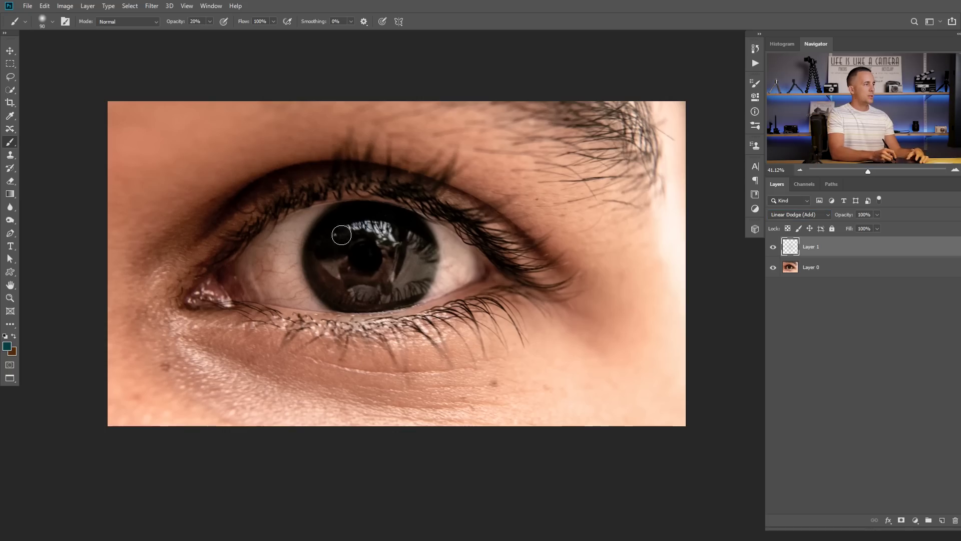
pyautogui.moveTo(329, 239)
pyautogui.mouseDown()
pyautogui.moveTo(384, 296)
pyautogui.moveTo(414, 271)
pyautogui.moveTo(325, 245)
pyautogui.mouseUp()
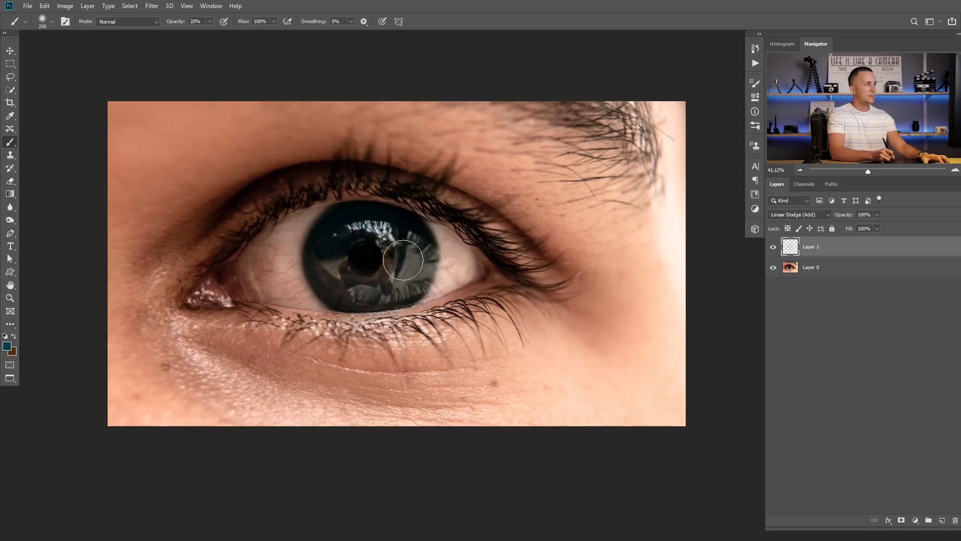
pyautogui.press('3')
pyautogui.moveTo(382, 220)
pyautogui.mouseDown()
pyautogui.moveTo(342, 225)
pyautogui.moveTo(326, 271)
pyautogui.moveTo(377, 293)
pyautogui.moveTo(412, 248)
pyautogui.moveTo(401, 288)
pyautogui.moveTo(341, 289)
pyautogui.moveTo(329, 240)
pyautogui.moveTo(397, 226)
pyautogui.moveTo(403, 250)
pyautogui.moveTo(337, 228)
pyautogui.moveTo(334, 278)
pyautogui.moveTo(389, 276)
pyautogui.moveTo(401, 251)
pyautogui.moveTo(432, 273)
pyautogui.moveTo(407, 264)
pyautogui.moveTo(419, 248)
pyautogui.moveTo(398, 235)
pyautogui.moveTo(335, 241)
pyautogui.moveTo(334, 293)
pyautogui.moveTo(383, 282)
pyautogui.moveTo(412, 255)
pyautogui.moveTo(379, 291)
pyautogui.mouseUp()
pyautogui.press('[')
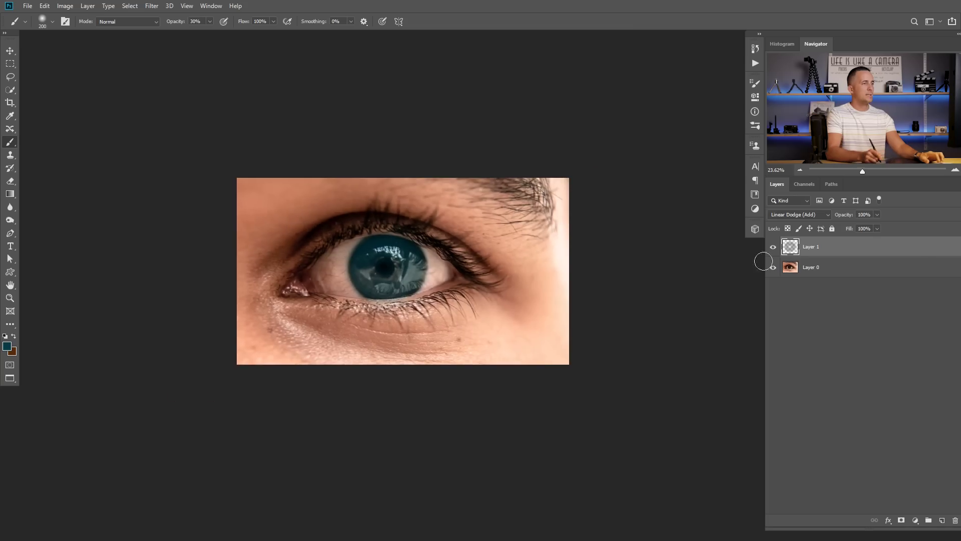
# - Compare the eye with the teal paint layer hidden and clear all paint from that layer
pyautogui.click(774, 246)
pyautogui.click(773, 247)
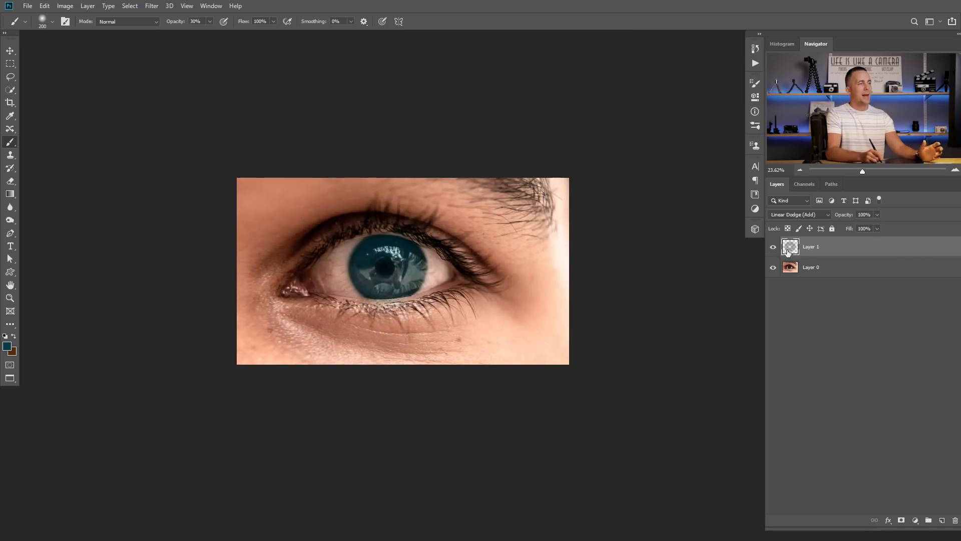
pyautogui.hotkey('ctrl', 'a')
pyautogui.press('Delete')
pyautogui.hotkey('ctrl', 'd')
# - Set the foreground color to dark red-brown 491001 and paint over the dark iris with a 200 px brush at 20% opacity
pyautogui.scroll(3, 395, 268)
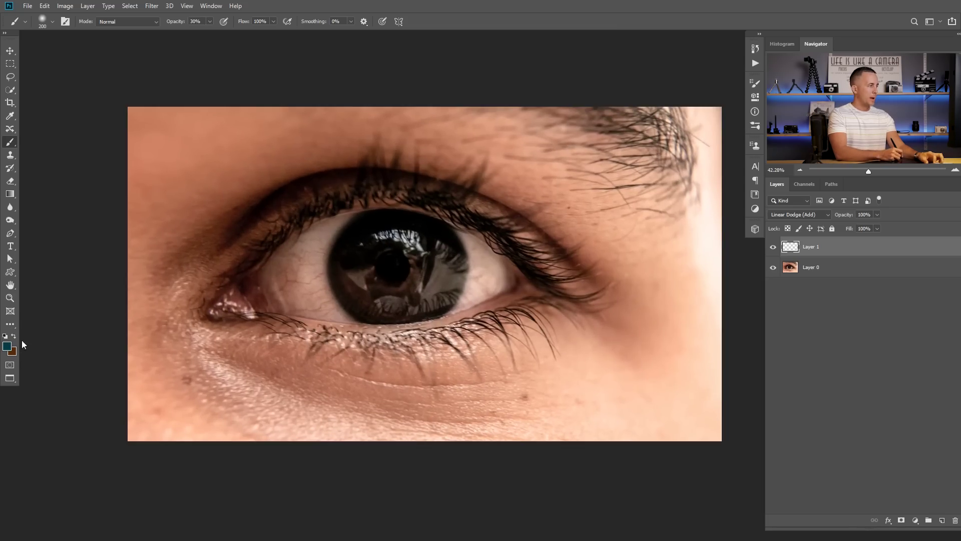
pyautogui.click(7, 346)
pyautogui.moveTo(827, 449); pyautogui.dragTo(832, 467)
pyautogui.click(902, 347)
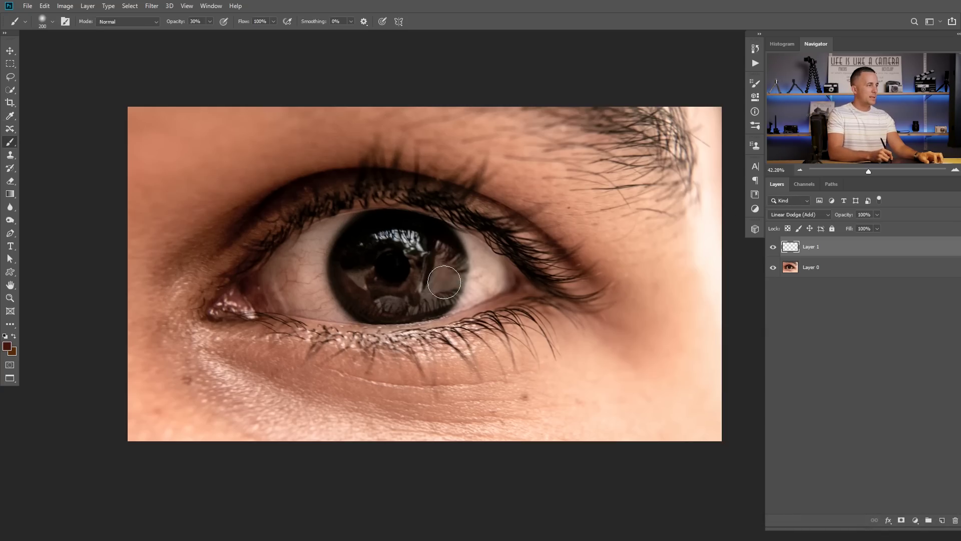
pyautogui.press('2')
pyautogui.moveTo(363, 240)
pyautogui.mouseDown()
pyautogui.moveTo(349, 276)
pyautogui.moveTo(359, 302)
pyautogui.moveTo(399, 311)
pyautogui.moveTo(434, 296)
pyautogui.moveTo(441, 241)
pyautogui.moveTo(440, 281)
pyautogui.moveTo(414, 304)
pyautogui.moveTo(370, 302)
pyautogui.moveTo(345, 273)
pyautogui.moveTo(364, 239)
pyautogui.moveTo(355, 296)
pyautogui.moveTo(429, 297)
pyautogui.moveTo(439, 275)
pyautogui.moveTo(424, 307)
pyautogui.moveTo(360, 298)
pyautogui.moveTo(352, 282)
pyautogui.moveTo(442, 255)
pyautogui.mouseUp()
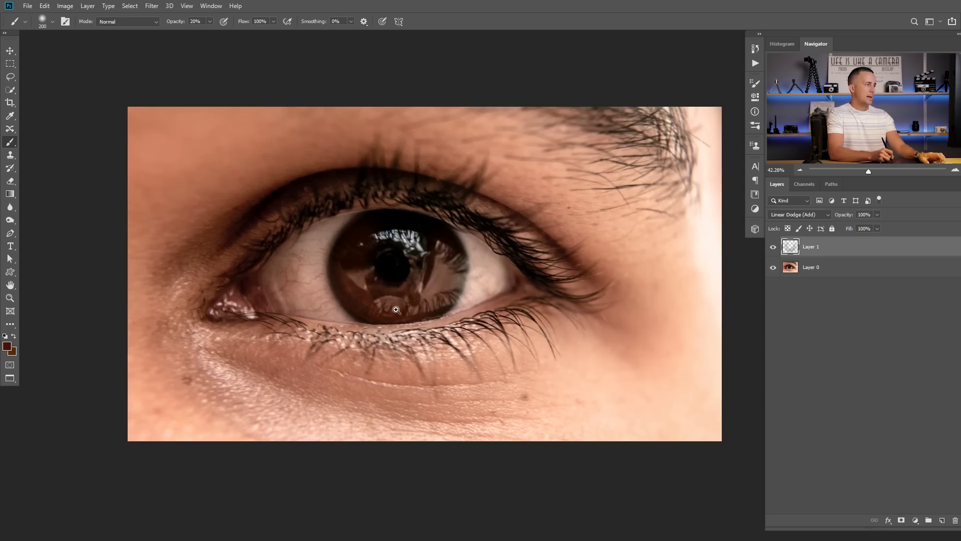
# - Add a second Linear Dodge (Add) paint layer and set the foreground color to orange-brown 5e2201
pyautogui.moveTo(396, 304); pyautogui.dragTo(406, 307)
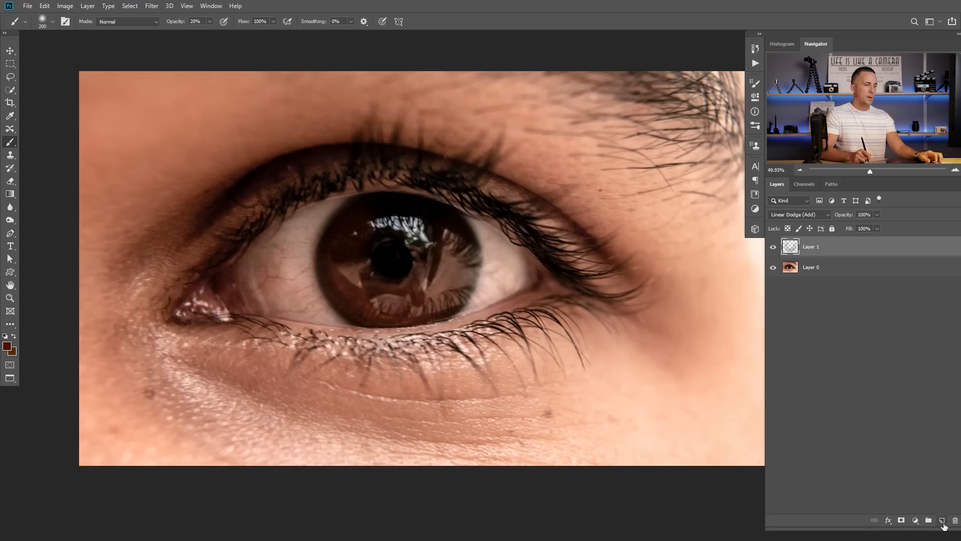
pyautogui.click(797, 214)
pyautogui.click(791, 313)
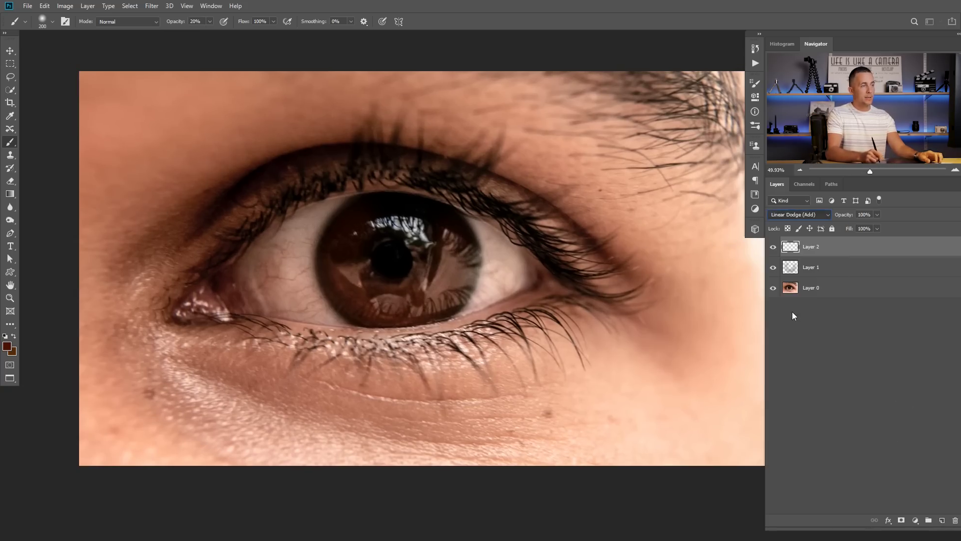
pyautogui.click(7, 346)
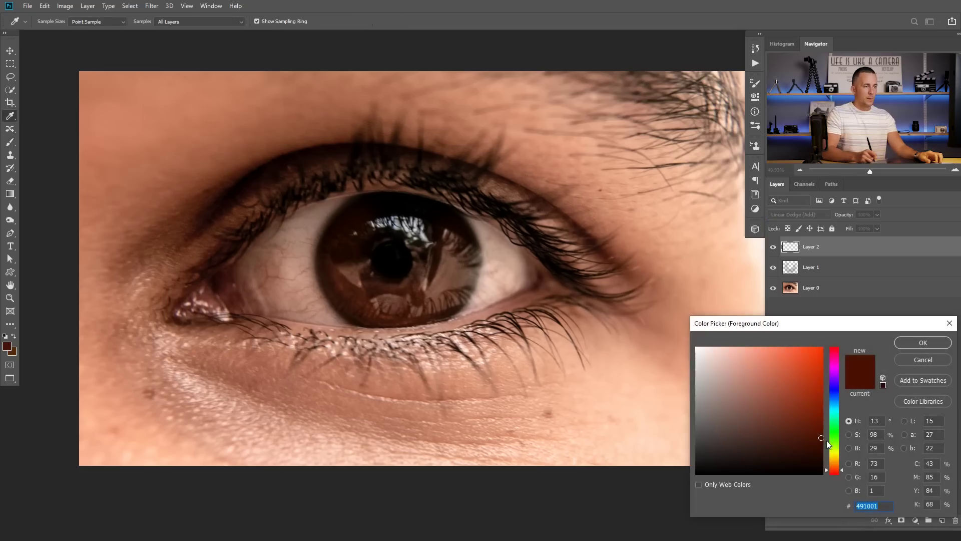
pyautogui.moveTo(829, 468); pyautogui.dragTo(821, 428)
pyautogui.click(911, 342)
pyautogui.press('b')
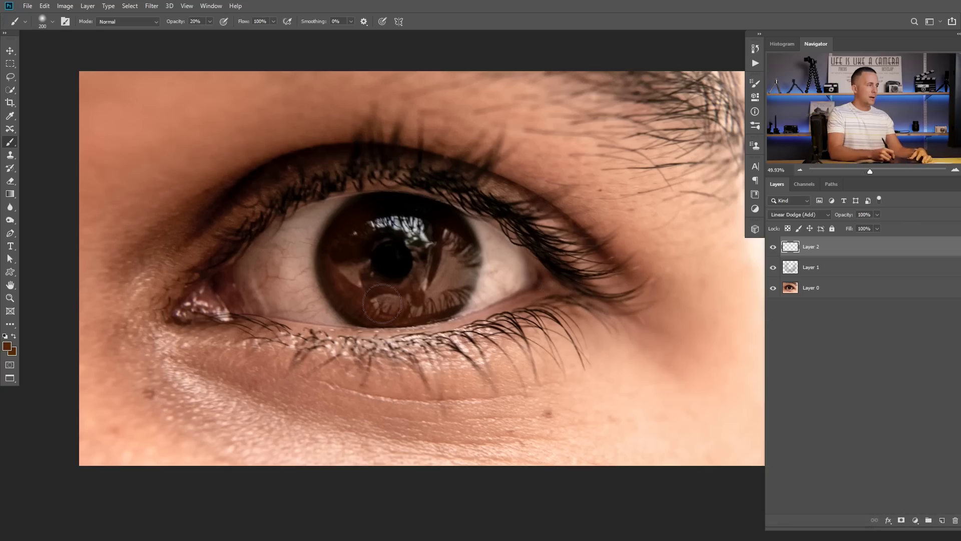
# - Paint orange-brown over the lower and side areas of the iris, lowering the brush opacity to 10%
pyautogui.moveTo(375, 305)
pyautogui.mouseDown()
pyautogui.moveTo(408, 306)
pyautogui.moveTo(448, 262)
pyautogui.mouseUp()
pyautogui.press('1')
pyautogui.moveTo(355, 298)
pyautogui.mouseDown()
pyautogui.moveTo(346, 253)
pyautogui.moveTo(395, 215)
pyautogui.moveTo(348, 261)
pyautogui.moveTo(340, 256)
pyautogui.mouseUp()
pyautogui.press(']')
pyautogui.press(']')
pyautogui.moveTo(406, 315); pyautogui.dragTo(452, 259)
pyautogui.press('[')
# - Create a third paint layer on top of the brown eye photo with the Linear Dodge (Add) blend mode
pyautogui.click(941, 520)
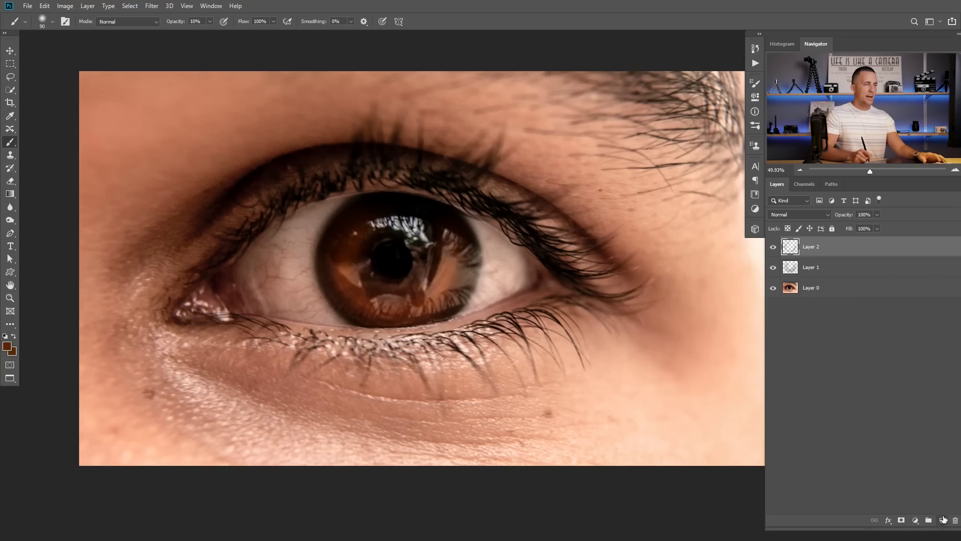
pyautogui.click(795, 215)
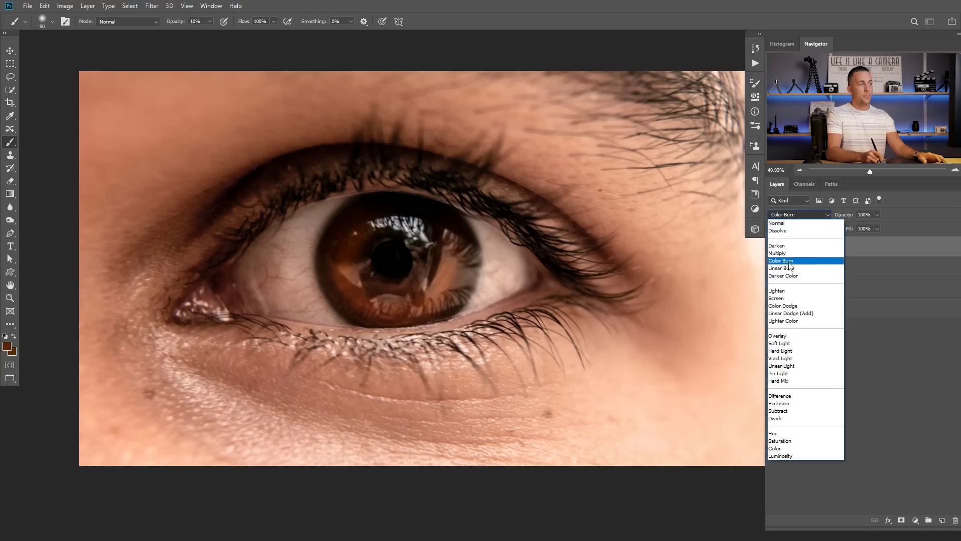
pyautogui.click(788, 315)
# - Reduce the brush size and paint small orange-brown strokes along the iris fibers beside and below the pupil at 10% opacity
pyautogui.keyDown('ctrl'); pyautogui.click(372, 288); pyautogui.keyUp('ctrl')
pyautogui.press('[')
pyautogui.press('[')
pyautogui.press('[')
pyautogui.press('[')
pyautogui.press('[')
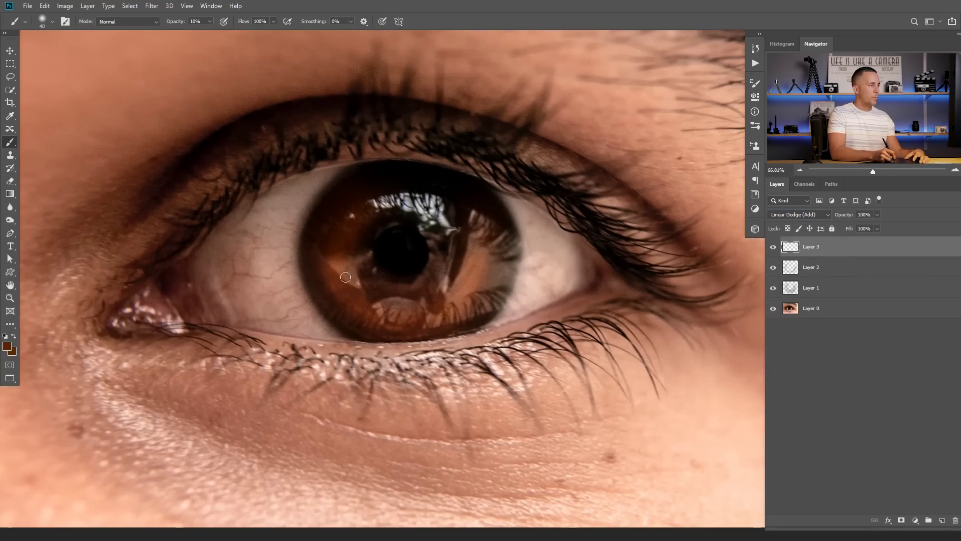
pyautogui.moveTo(346, 274); pyautogui.dragTo(327, 259)
pyautogui.moveTo(353, 268); pyautogui.dragTo(327, 252)
pyautogui.moveTo(353, 256)
pyautogui.mouseDown()
pyautogui.moveTo(337, 248)
pyautogui.moveTo(348, 228)
pyautogui.mouseUp()
pyautogui.moveTo(344, 281); pyautogui.dragTo(384, 326)
pyautogui.moveTo(399, 306)
pyautogui.mouseDown()
pyautogui.moveTo(400, 328)
pyautogui.moveTo(454, 314)
pyautogui.mouseUp()
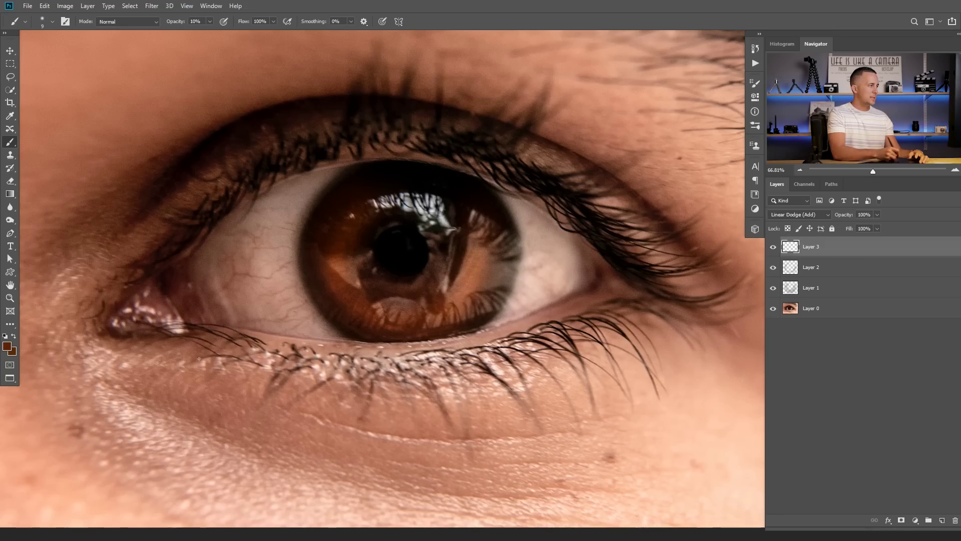
# - Choose a brighter orange-brown foreground color and paint fine strokes along the iris fibers at 10% opacity
pyautogui.click(7, 346)
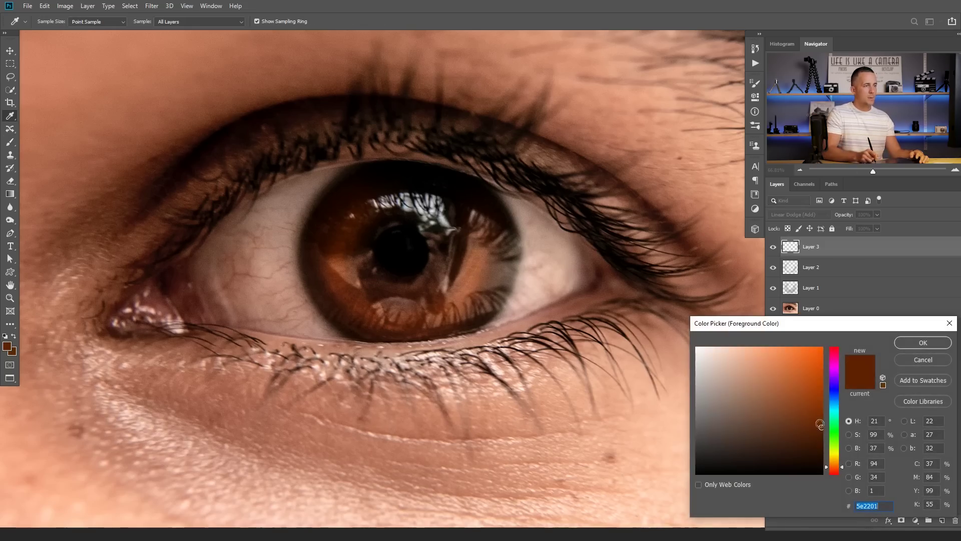
pyautogui.click(821, 409)
pyautogui.click(904, 342)
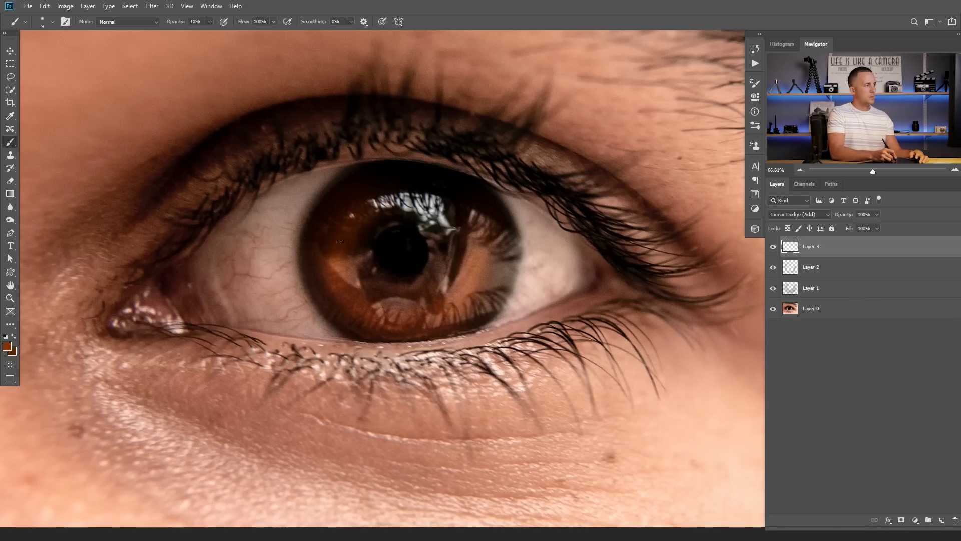
pyautogui.moveTo(357, 215); pyautogui.dragTo(365, 223)
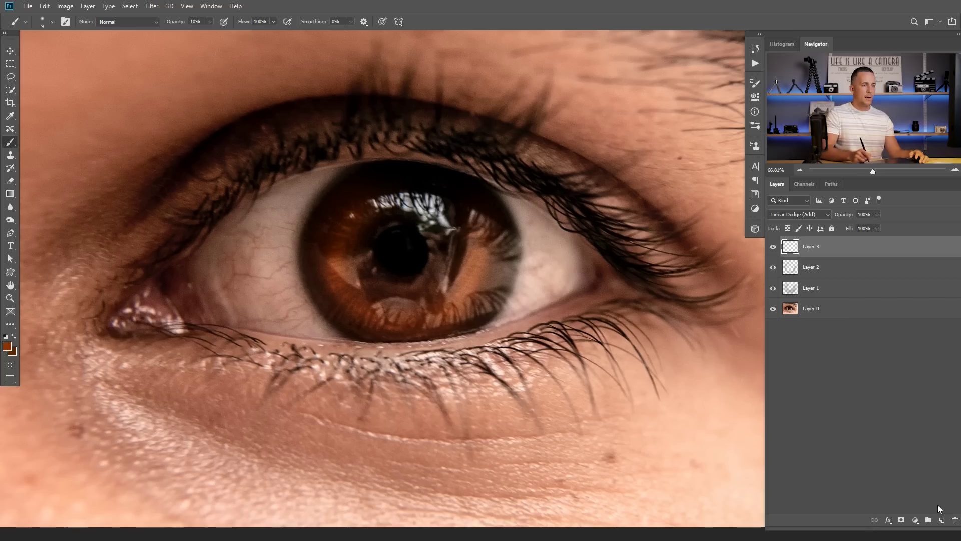
# - Create a fourth paint layer on top of the brown eye photo with the Linear Dodge (Add) blend mode
pyautogui.click(942, 520)
pyautogui.click(792, 215)
pyautogui.click(791, 317)
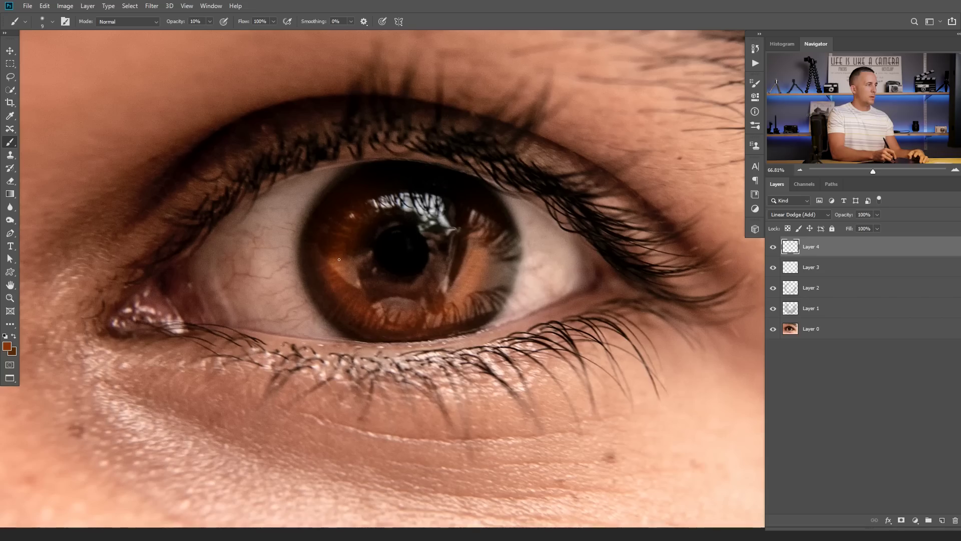
# - Choose a brighter orange foreground color and paint tiny highlight strokes beside and below the pupil with a small brush at 10% opacity
pyautogui.press('[')
pyautogui.moveTo(337, 260); pyautogui.dragTo(342, 274)
pyautogui.click(7, 346)
pyautogui.moveTo(821, 380); pyautogui.dragTo(812, 376)
pyautogui.click(923, 343)
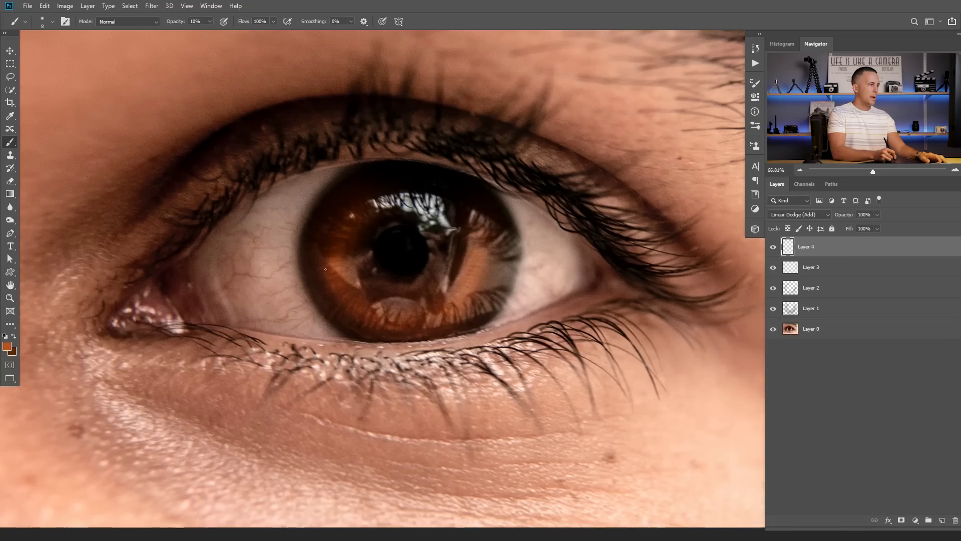
pyautogui.moveTo(340, 278); pyautogui.dragTo(361, 296)
pyautogui.moveTo(368, 316)
pyautogui.mouseDown()
pyautogui.moveTo(373, 304)
pyautogui.moveTo(395, 311)
pyautogui.mouseUp()
pyautogui.moveTo(437, 320); pyautogui.dragTo(467, 281)
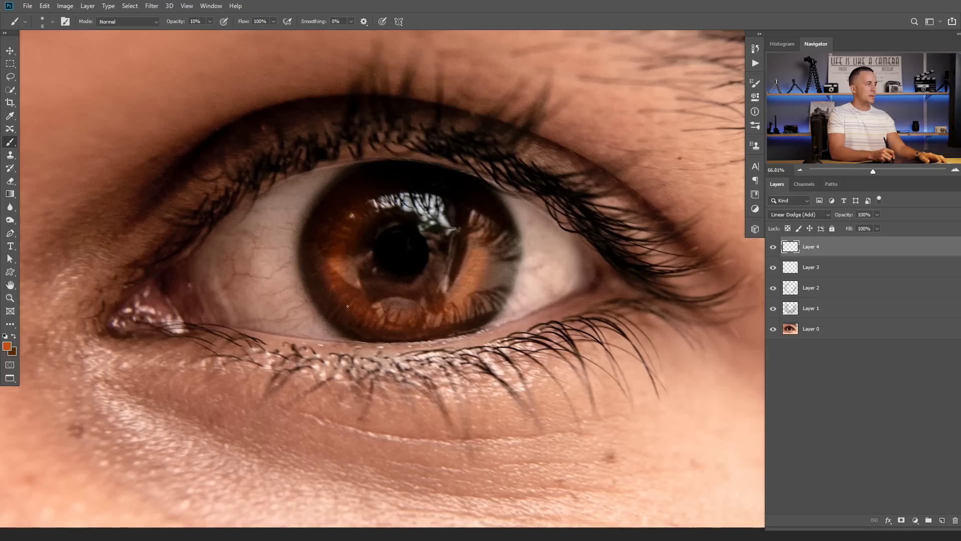
pyautogui.moveTo(465, 293)
pyautogui.mouseDown()
pyautogui.moveTo(437, 300)
pyautogui.moveTo(472, 298)
pyautogui.mouseUp()
# - Compare the original brown eye with the painted version by hiding and showing all paint layers
pyautogui.keyDown('alt'); pyautogui.click(773, 329); pyautogui.keyUp('alt')
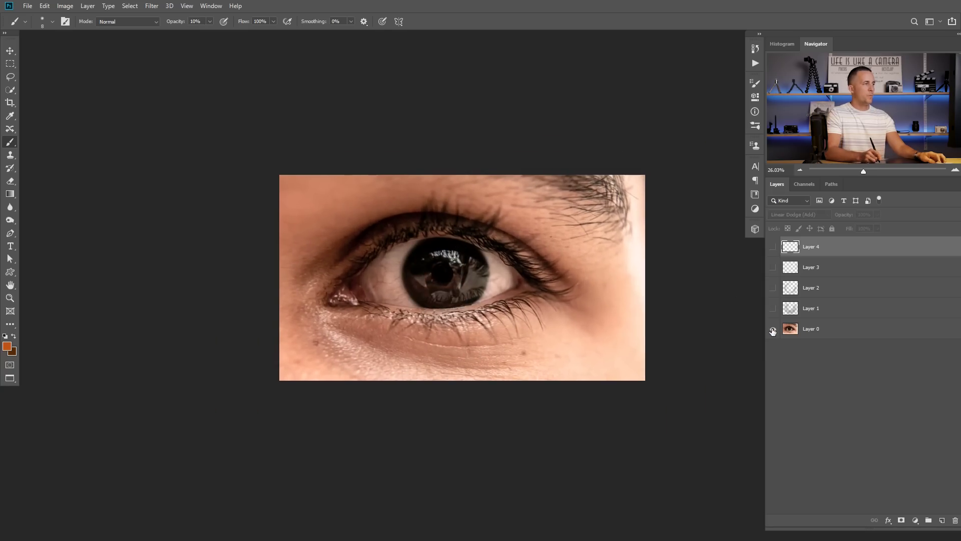
pyautogui.keyDown('alt'); pyautogui.click(773, 329); pyautogui.keyUp('alt')
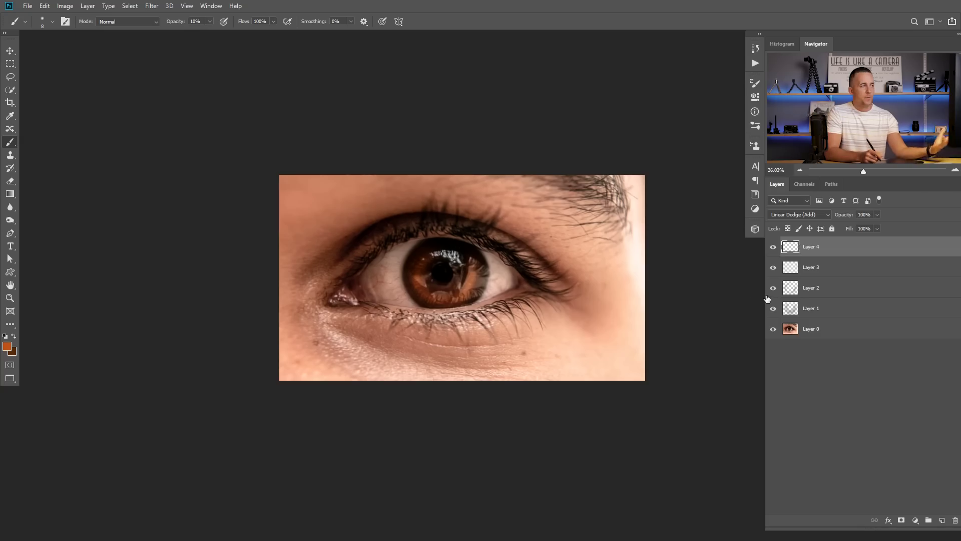
pyautogui.keyDown('alt'); pyautogui.click(773, 329); pyautogui.keyUp('alt')
pyautogui.keyDown('alt'); pyautogui.click(773, 329); pyautogui.keyUp('alt')
# - Create a fifth paint layer on top of the brown eye photo with the Linear Dodge (Add) blend mode
pyautogui.moveTo(419, 285); pyautogui.dragTo(456, 285)
pyautogui.moveTo(440, 281); pyautogui.dragTo(384, 280)
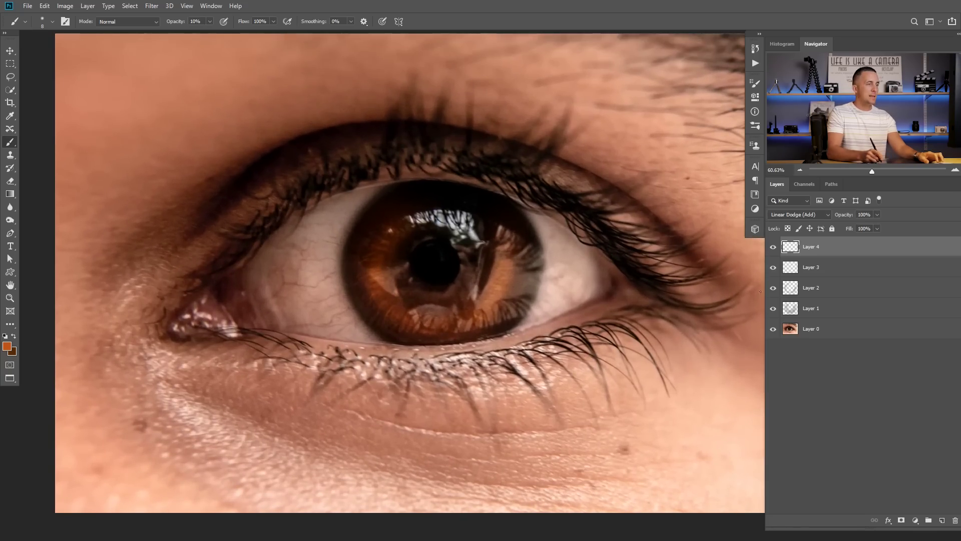
pyautogui.click(786, 215)
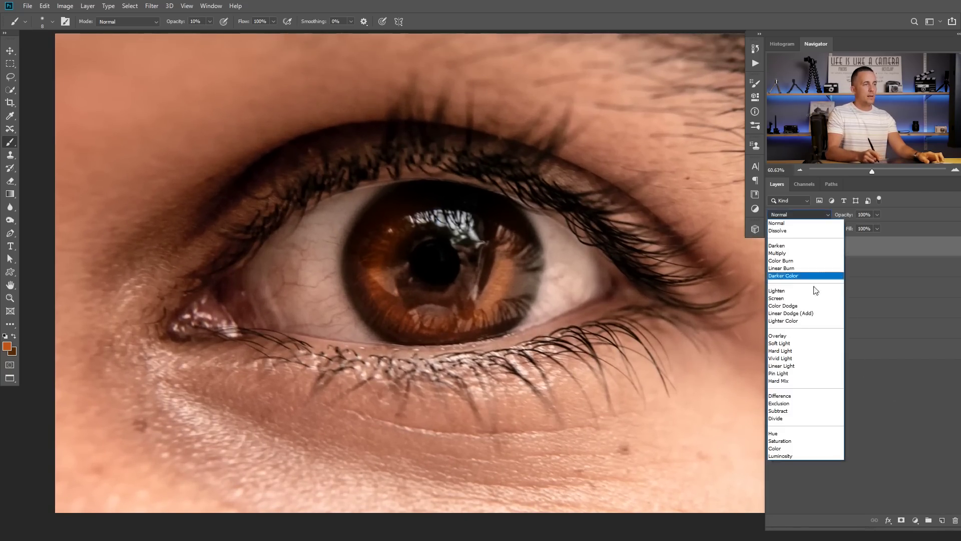
pyautogui.click(812, 314)
# - Enlarge the brush, swap to the dark brown color, and paint broad soft strokes over the brown iris at 10% opacity
pyautogui.click(359, 249)
pyautogui.press(']')
pyautogui.press(']')
pyautogui.press(']')
pyautogui.press(']')
pyautogui.press(']')
pyautogui.press(']')
pyautogui.press(']')
pyautogui.press(']')
pyautogui.click(14, 336)
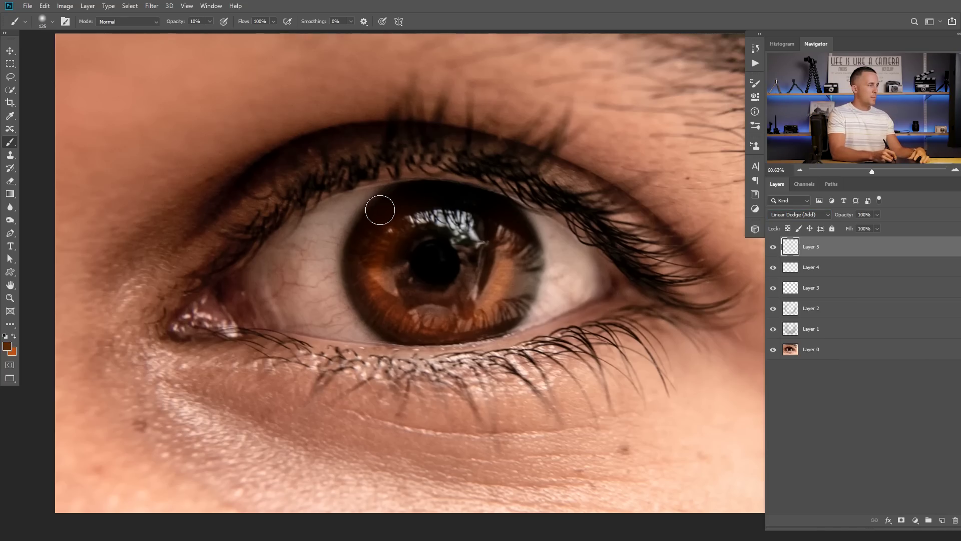
pyautogui.press(']')
pyautogui.moveTo(360, 285)
pyautogui.mouseDown()
pyautogui.moveTo(378, 322)
pyautogui.moveTo(362, 298)
pyautogui.moveTo(395, 332)
pyautogui.moveTo(415, 335)
pyautogui.moveTo(392, 335)
pyautogui.moveTo(438, 341)
pyautogui.moveTo(513, 324)
pyautogui.mouseUp()
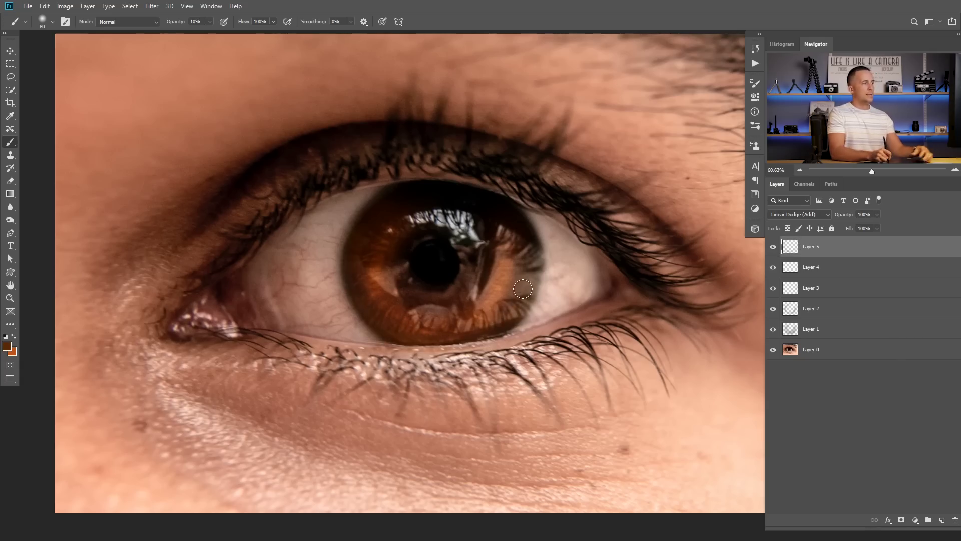
pyautogui.moveTo(492, 292); pyautogui.dragTo(413, 265)
# - Compare the brown eye with and without all paint layers, both close up and at a small overview size
pyautogui.keyDown('alt'); pyautogui.click(773, 350); pyautogui.keyUp('alt')
pyautogui.scroll(1, 518, 282)
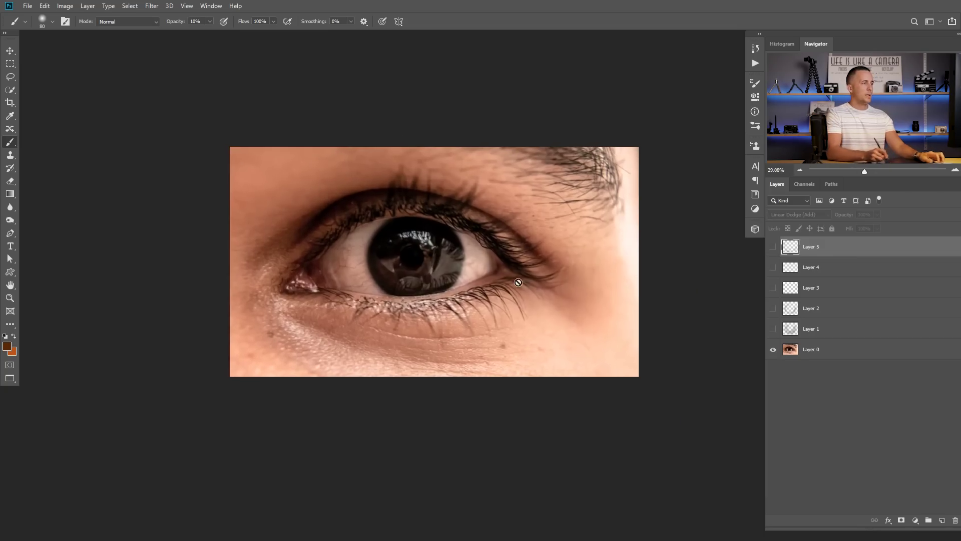
pyautogui.keyDown('alt'); pyautogui.click(773, 350); pyautogui.keyUp('alt')
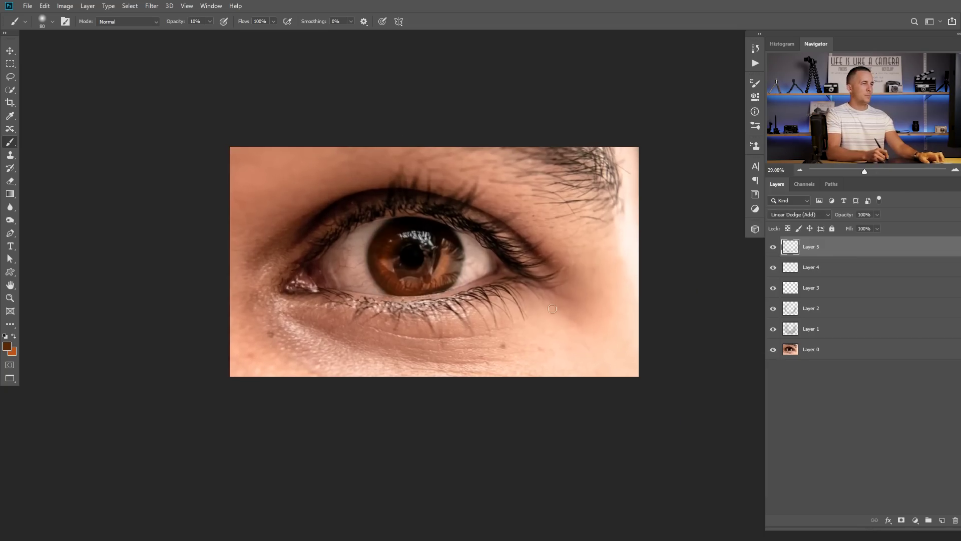
pyautogui.scroll(-4, 552, 308)
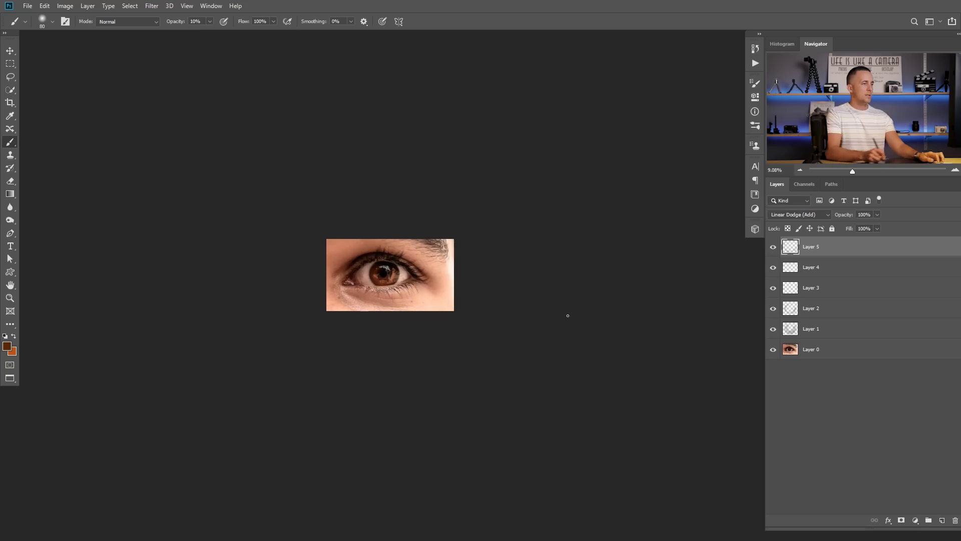
pyautogui.keyDown('alt'); pyautogui.click(773, 350); pyautogui.keyUp('alt')
pyautogui.keyDown('alt'); pyautogui.click(773, 350); pyautogui.keyUp('alt')
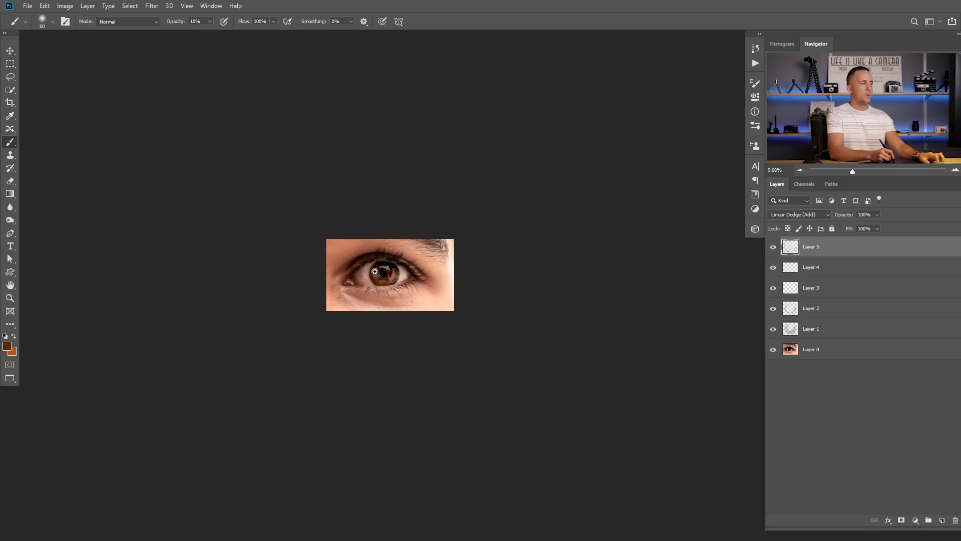
pyautogui.scroll(2, 412, 284)
pyautogui.scroll(1, 412, 284)
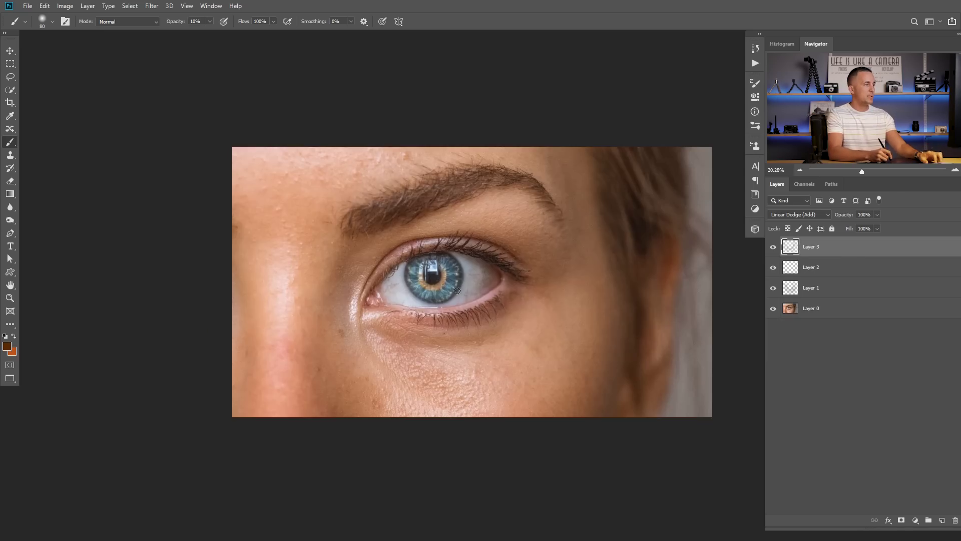
# - In the blue eye photo, create a fourth paint layer on top with the Multiply blend mode
pyautogui.moveTo(432, 287); pyautogui.dragTo(461, 299)
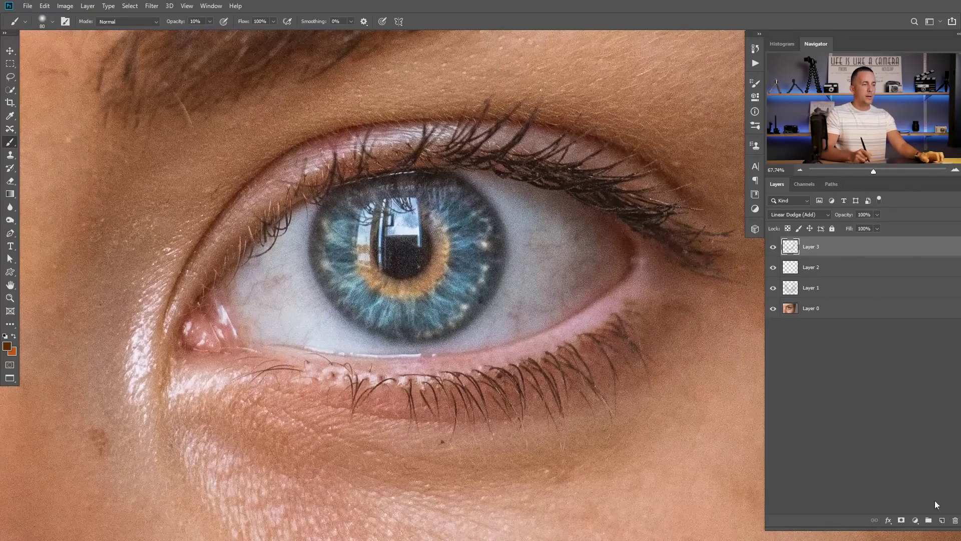
pyautogui.click(800, 215)
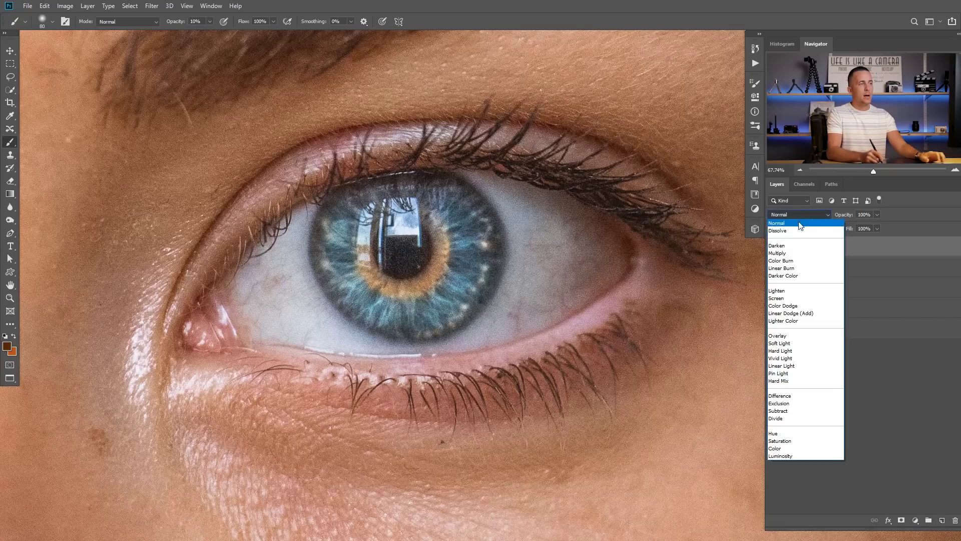
pyautogui.click(786, 255)
# - Sample the iris blue and set the foreground color to a darker, saturated teal, #03434f, for the brush
pyautogui.keyDown('alt'); pyautogui.click(344, 275); pyautogui.keyUp('alt')
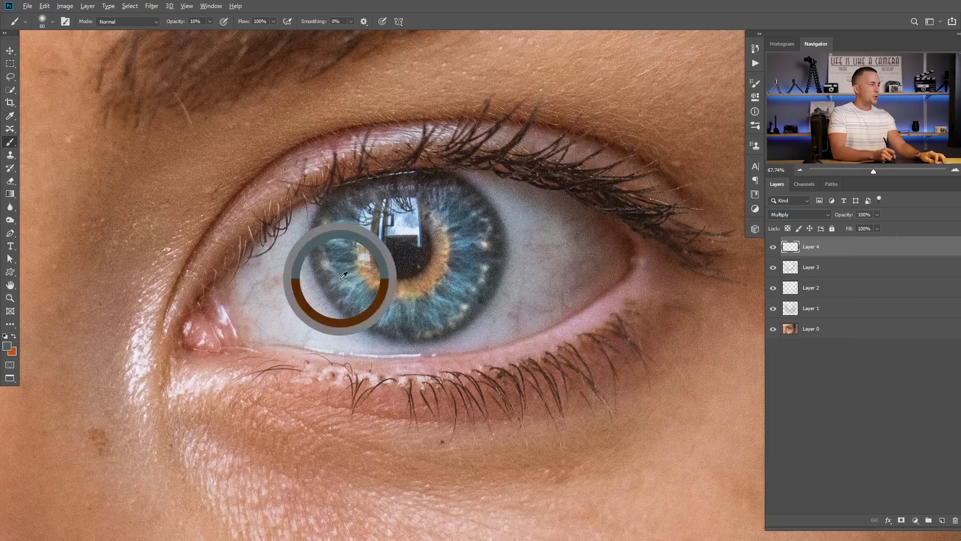
pyautogui.click(7, 346)
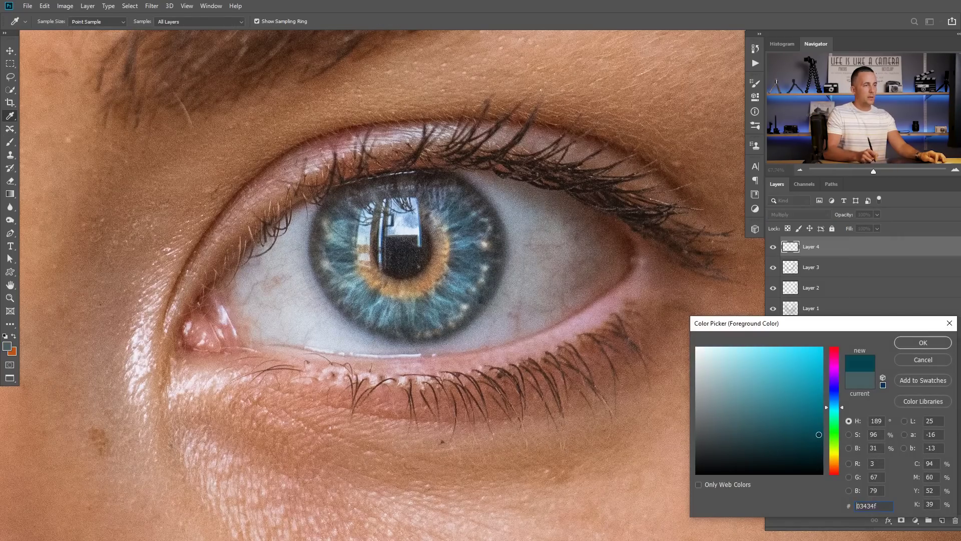
pyautogui.click(912, 343)
pyautogui.press('b')
# - Reduce the brush to a fine size and paint dark teal strokes between the blue iris fibers at 10% opacity
pyautogui.scroll(3, 375, 281)
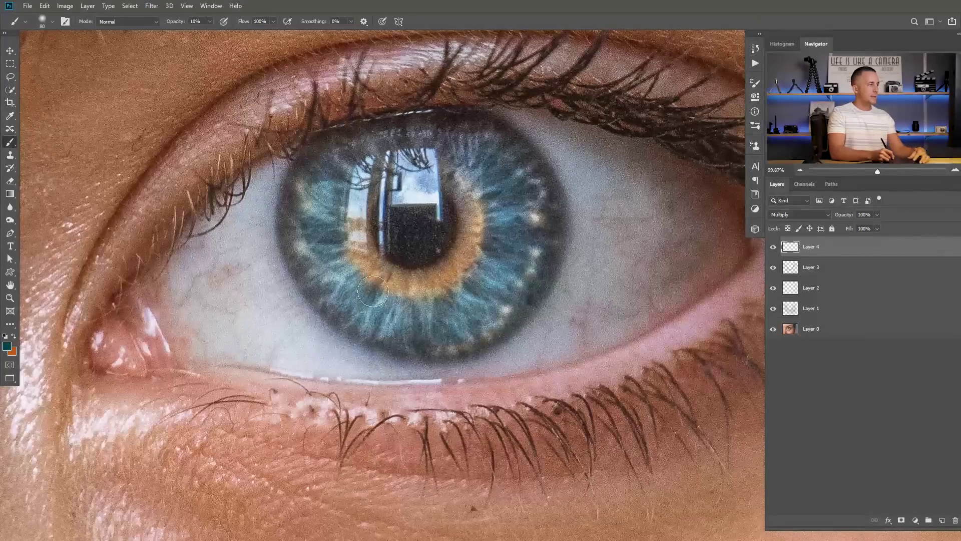
pyautogui.press('[')
pyautogui.press('[')
pyautogui.press('[')
pyautogui.press('[')
pyautogui.press('[')
pyautogui.press(']')
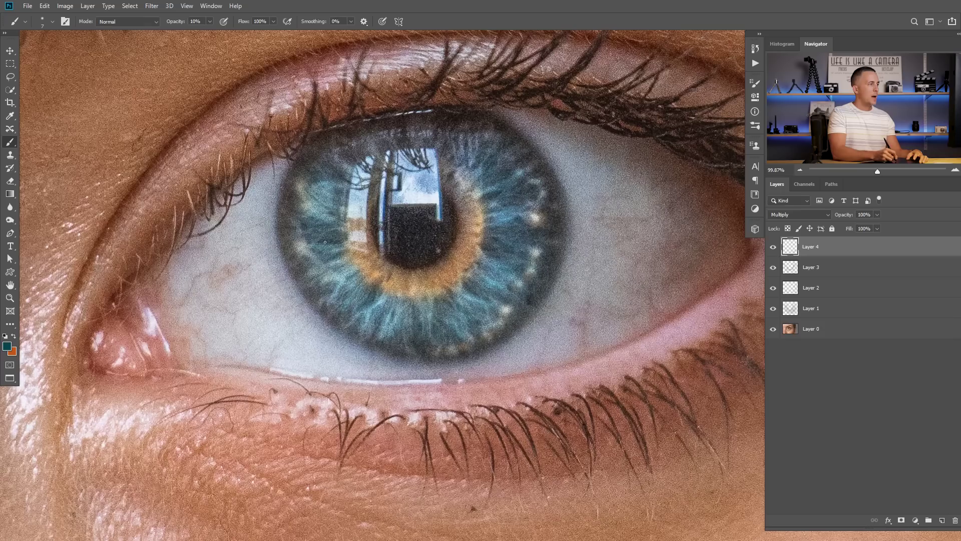
pyautogui.moveTo(316, 234); pyautogui.dragTo(336, 213)
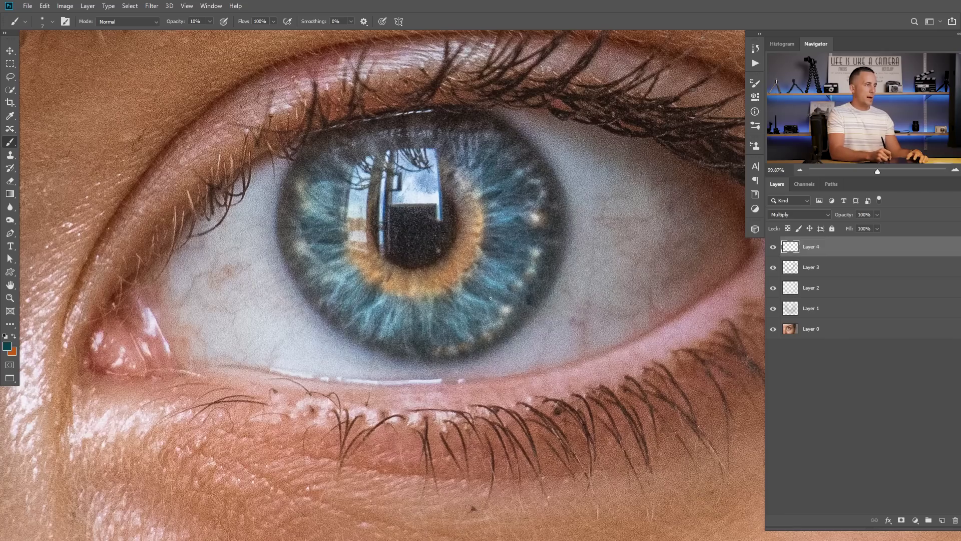
pyautogui.press('[')
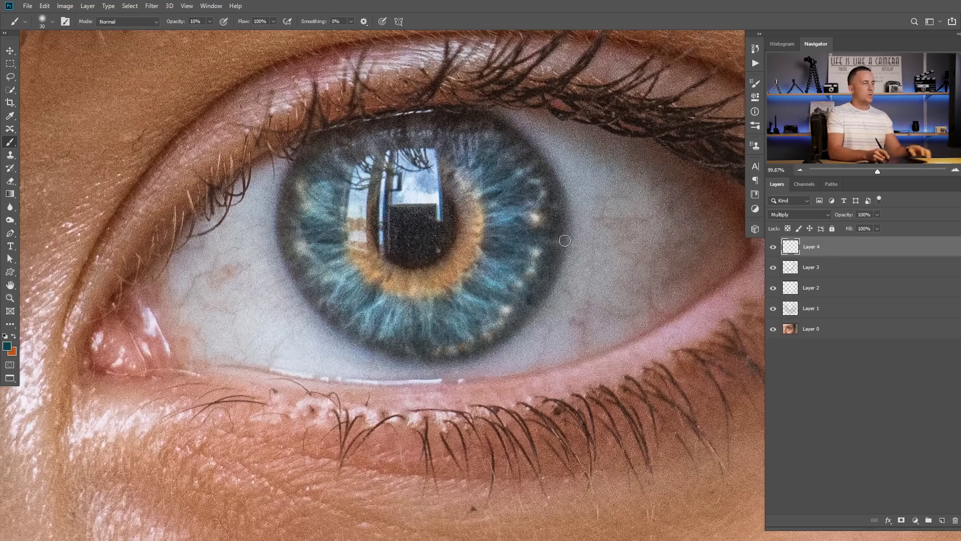
# - Compare the blue iris close up with and without the Multiply paint layer
pyautogui.scroll(-5, 529, 272)
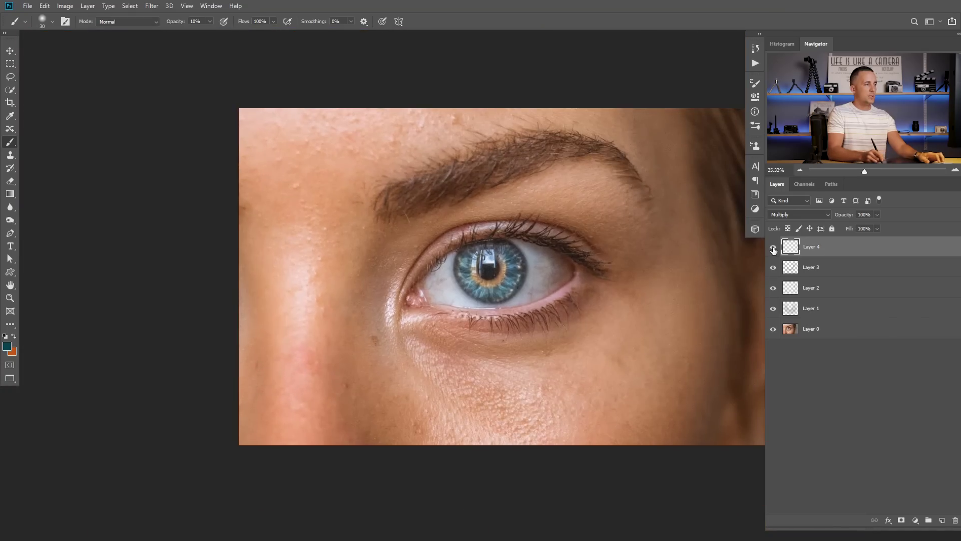
pyautogui.scroll(5, 568, 275)
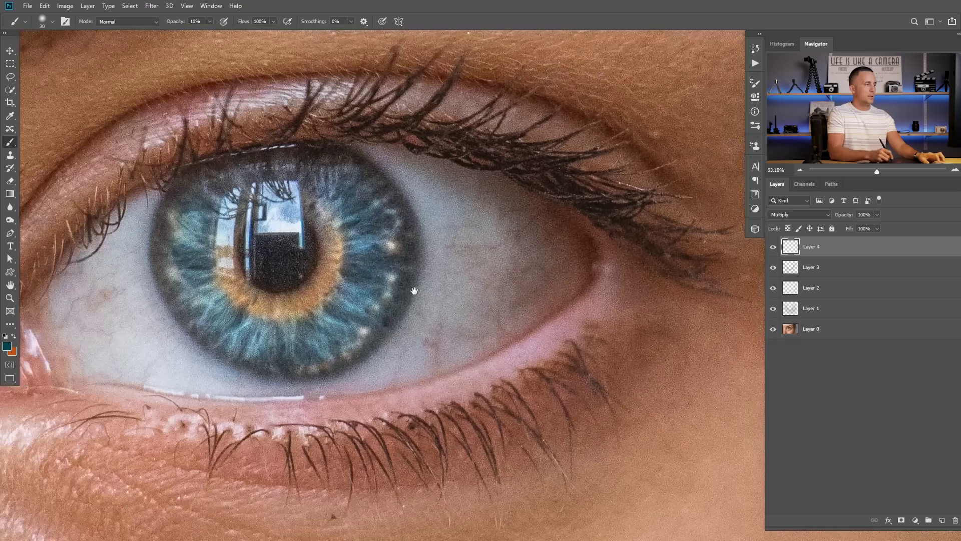
pyautogui.moveTo(414, 290); pyautogui.dragTo(584, 284)
pyautogui.click(774, 248)
pyautogui.click(774, 248)
pyautogui.click(773, 247)
pyautogui.click(772, 247)
# - Show only the original photo layer to compare the unedited blue eye with the painted version
pyautogui.scroll(-5, 557, 278)
pyautogui.moveTo(598, 289); pyautogui.dragTo(468, 284)
pyautogui.keyDown('alt'); pyautogui.click(774, 329); pyautogui.keyUp('alt')
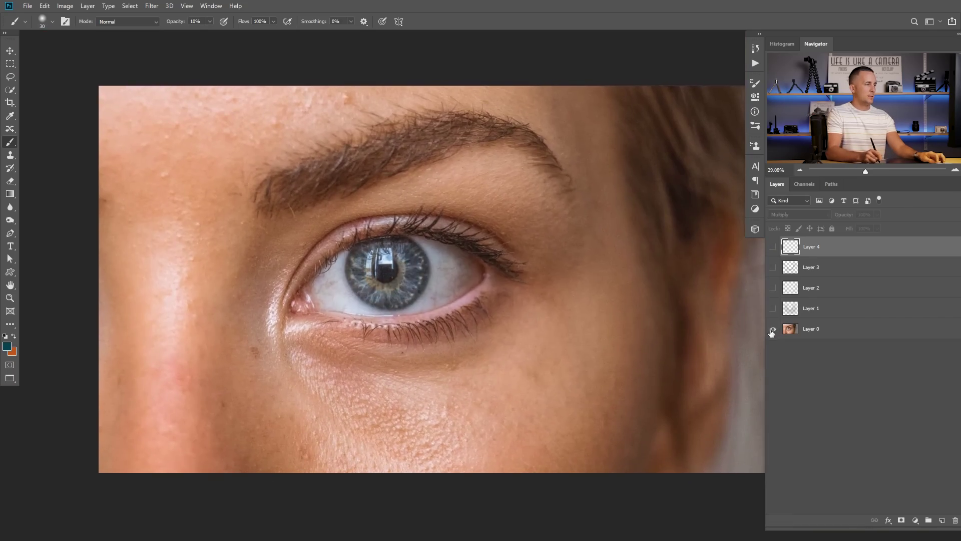